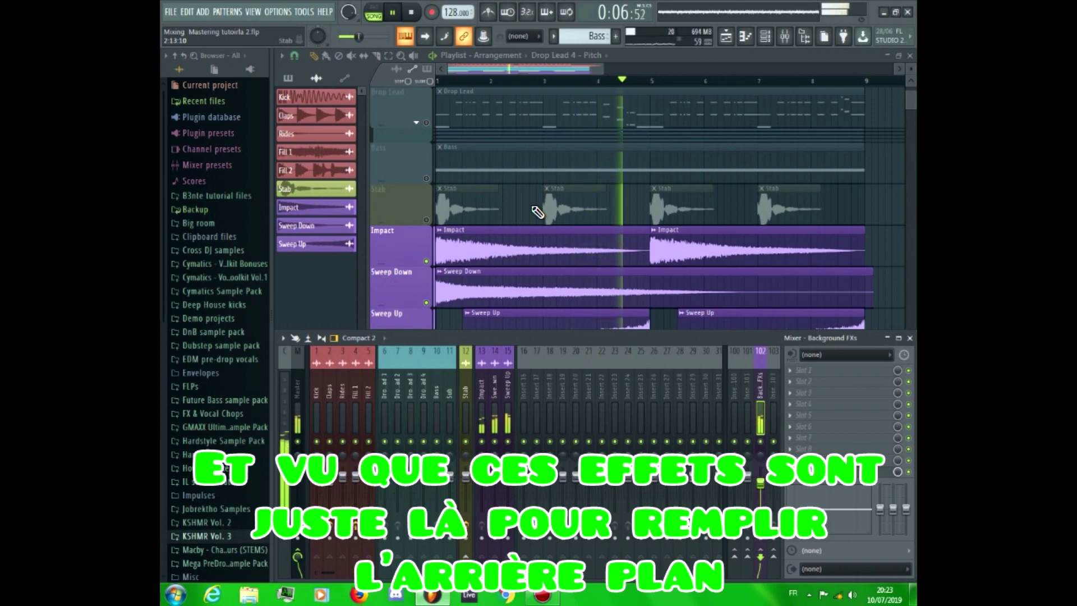
Hide the mixer, stop playback and unmute the Stab track in the playlist.
{"action": "key", "text": "F9"}
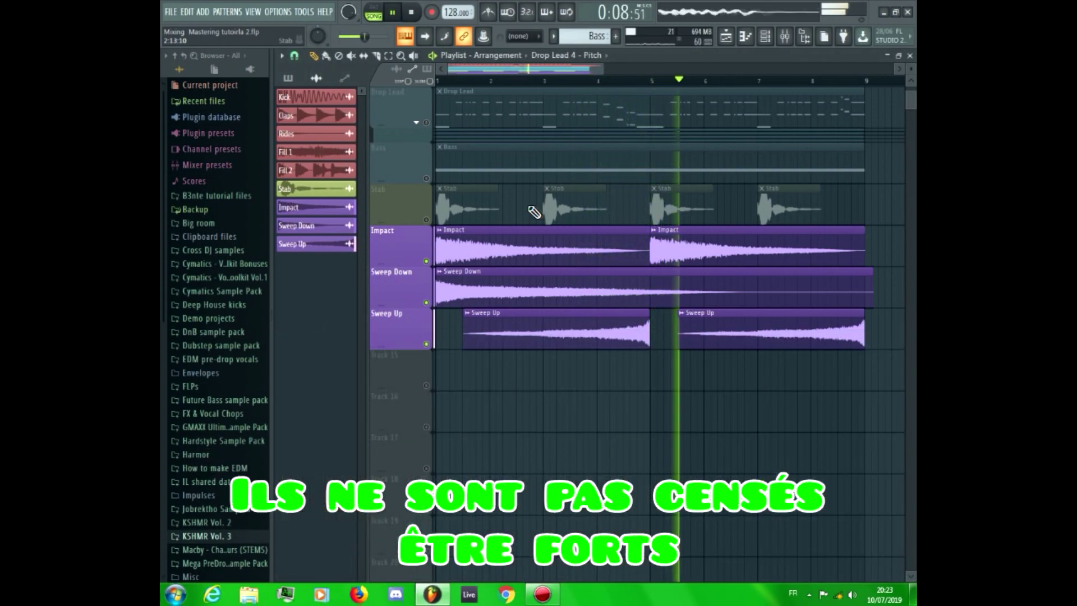
{"action": "key", "text": "space"}
{"action": "left_click", "coordinate": [426, 220]}
{"action": "scroll", "coordinate": [432, 220], "scroll_direction": "up", "scroll_amount": 4}
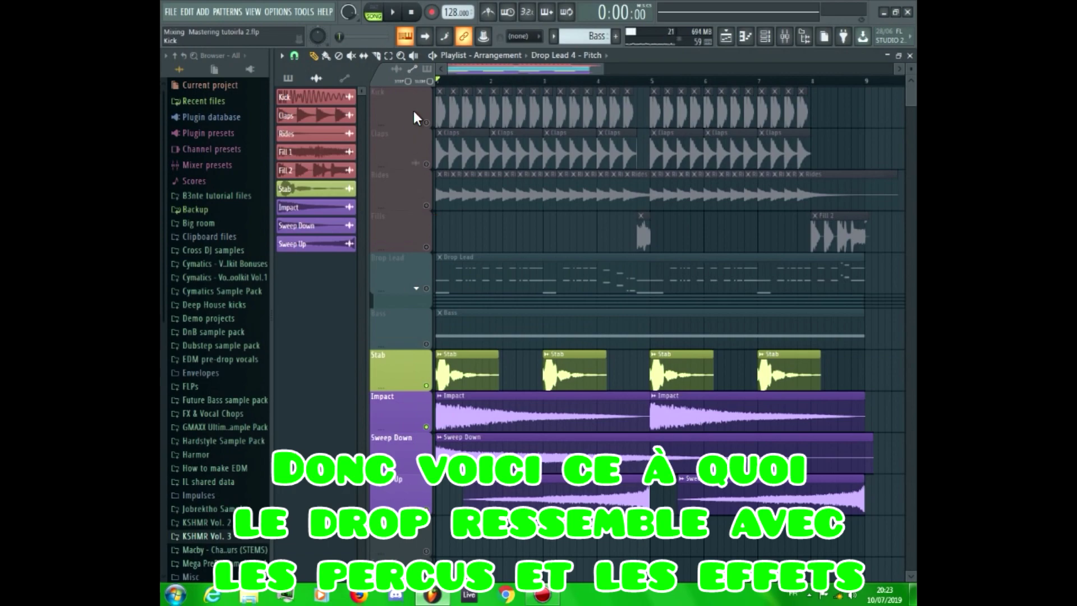
Unmute the Kick, Claps, Rides and Fills tracks, then play back the drop with percussion and effects.
{"action": "left_click", "coordinate": [426, 122]}
{"action": "left_click", "coordinate": [427, 163]}
{"action": "left_click", "coordinate": [426, 206]}
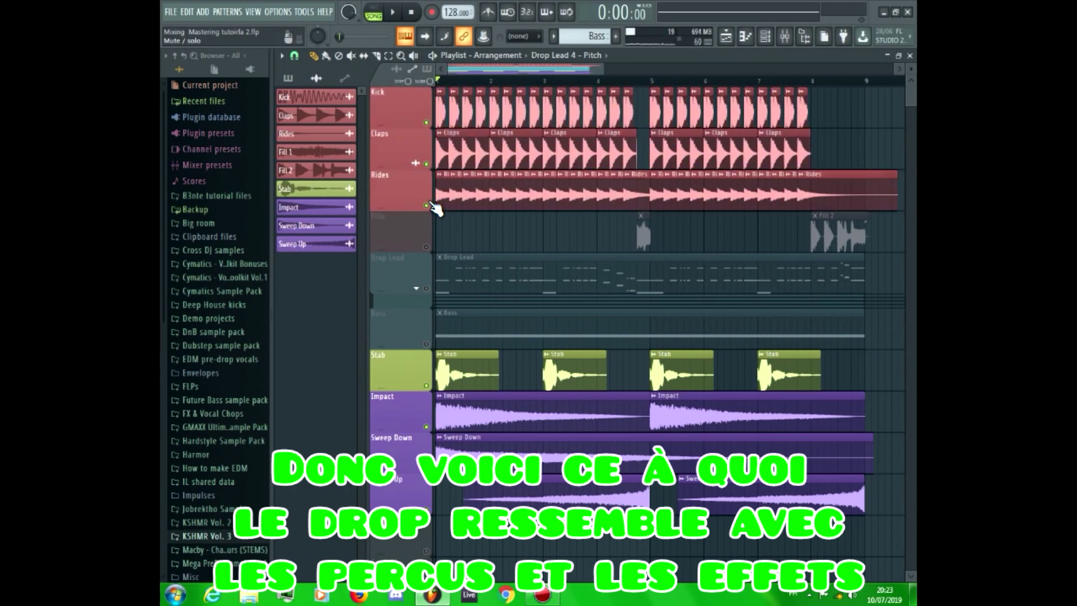
{"action": "left_click", "coordinate": [426, 247]}
{"action": "key", "text": "space"}
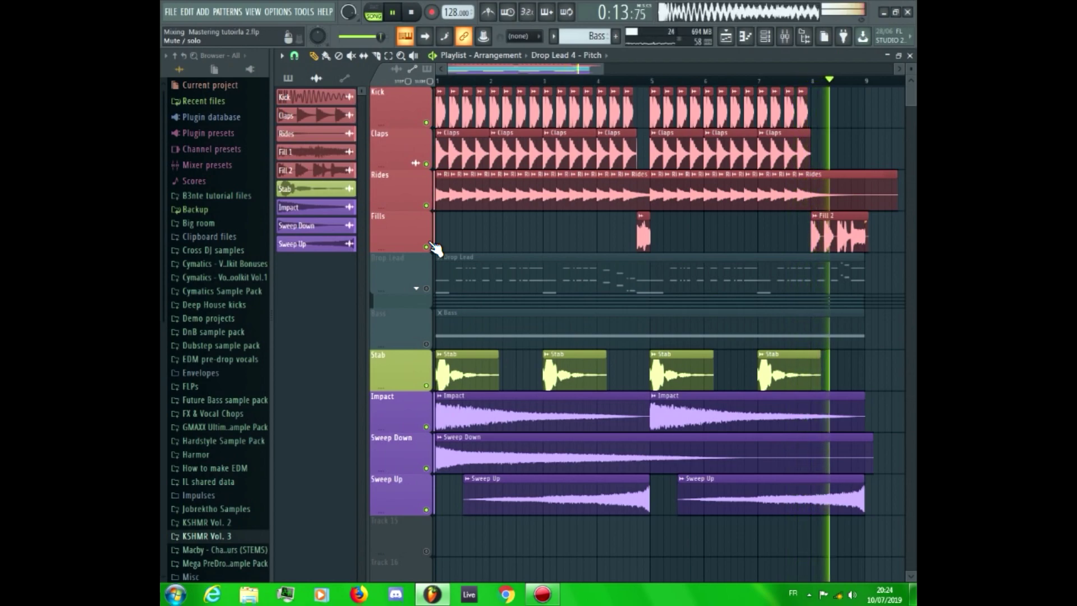
{"action": "key", "text": "space"}
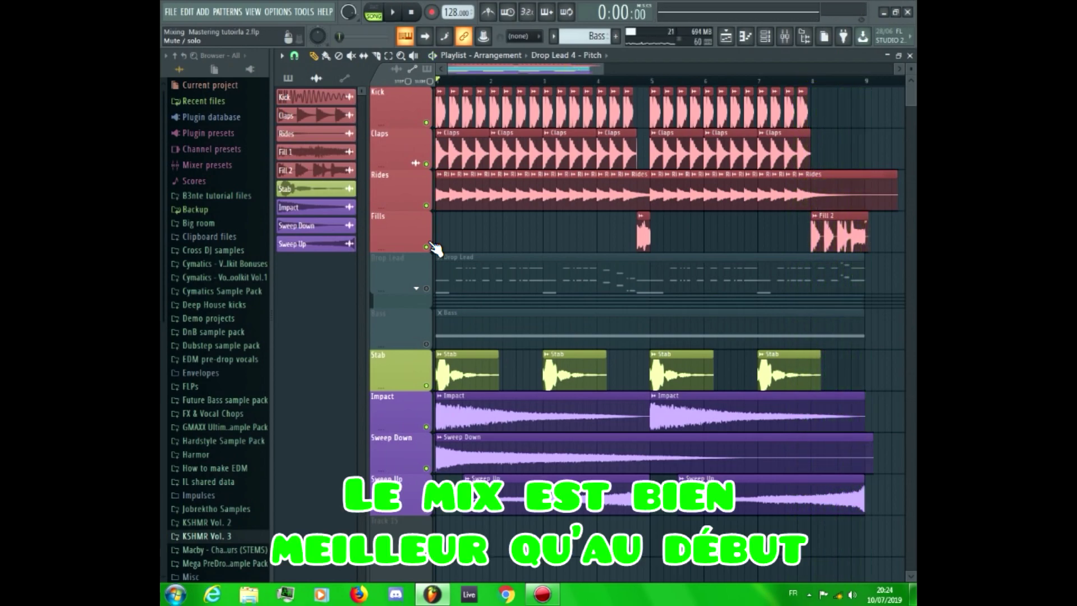
Solo the Drop Lead track and unmute the four Drop Lead pitch automation tracks inside its group.
{"action": "left_click", "coordinate": [426, 288]}
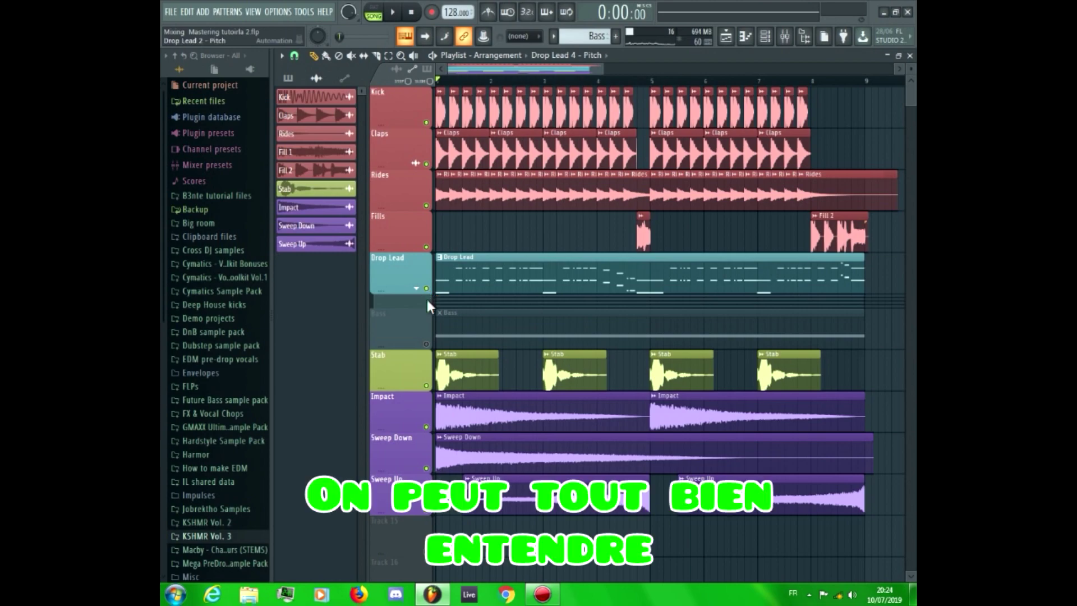
{"action": "right_click", "coordinate": [427, 288]}
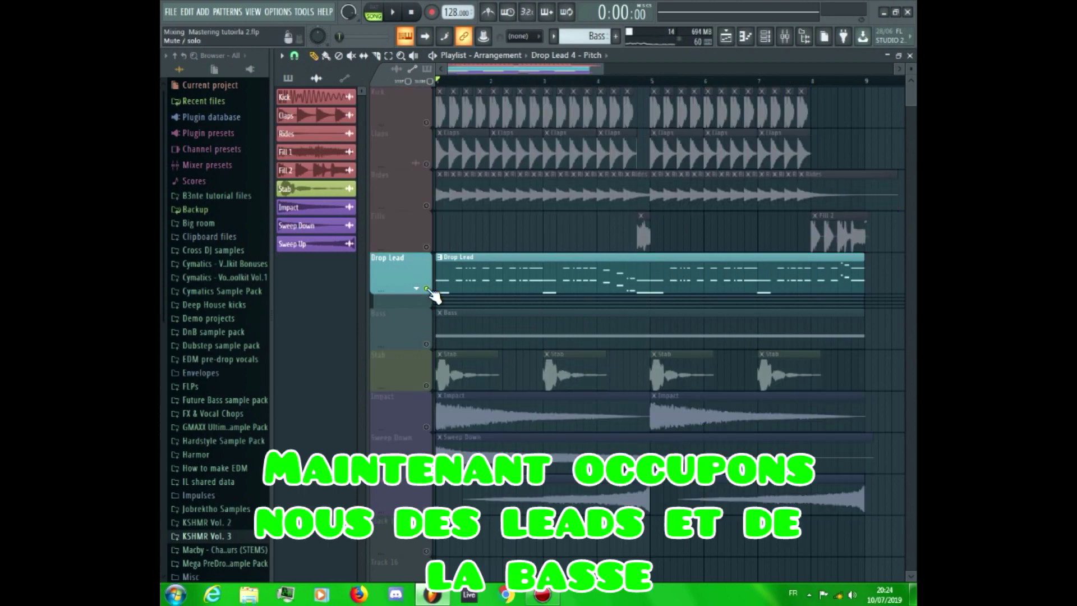
{"action": "left_click", "coordinate": [416, 289]}
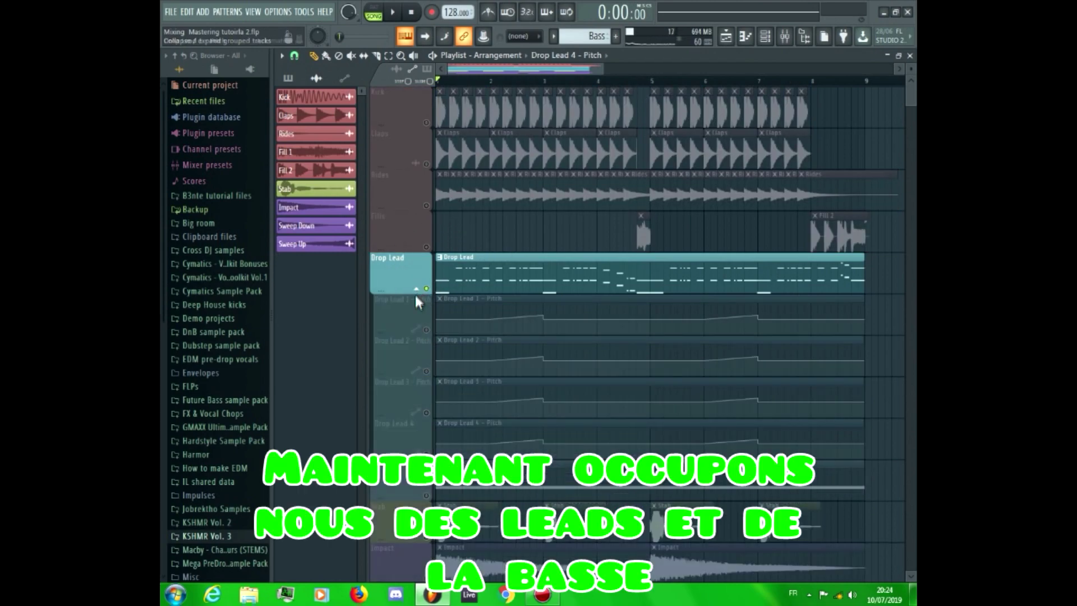
{"action": "left_click", "coordinate": [426, 330]}
{"action": "left_click", "coordinate": [426, 371]}
{"action": "left_click", "coordinate": [426, 412]}
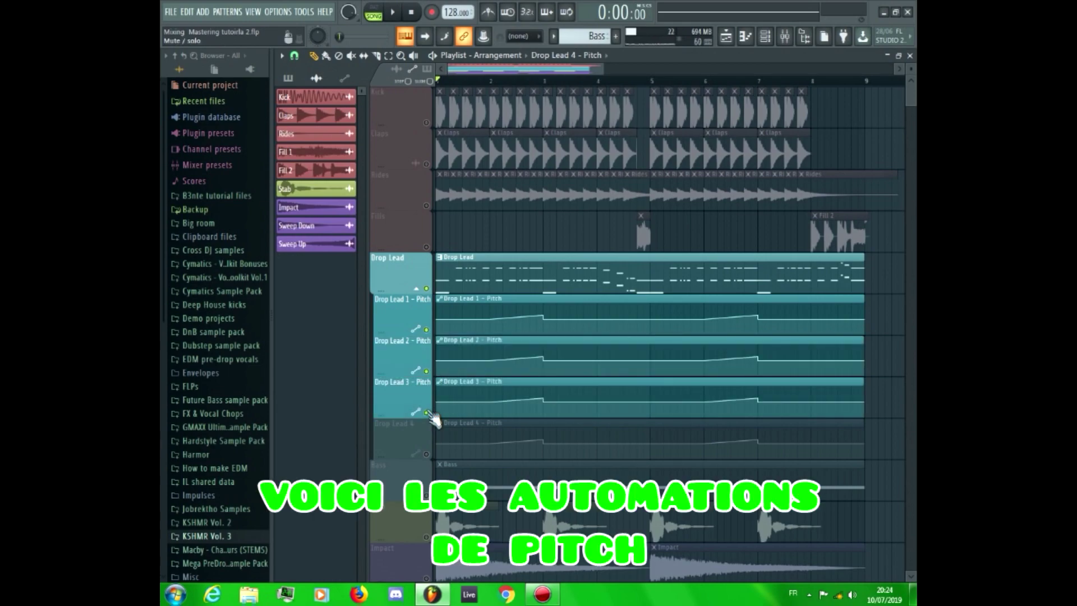
{"action": "left_click", "coordinate": [426, 454]}
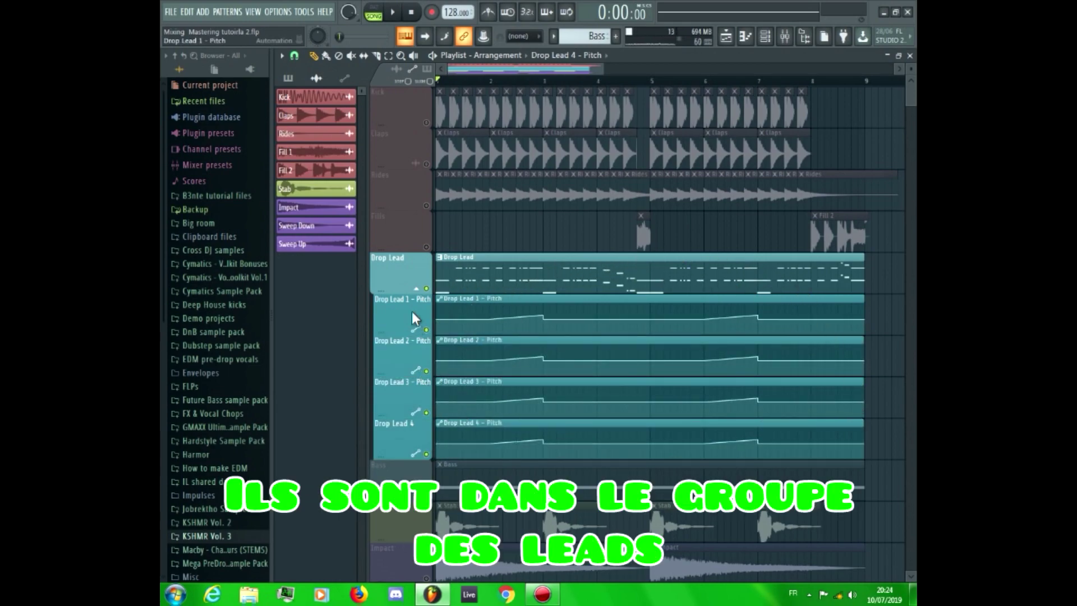
{"action": "left_click", "coordinate": [418, 288]}
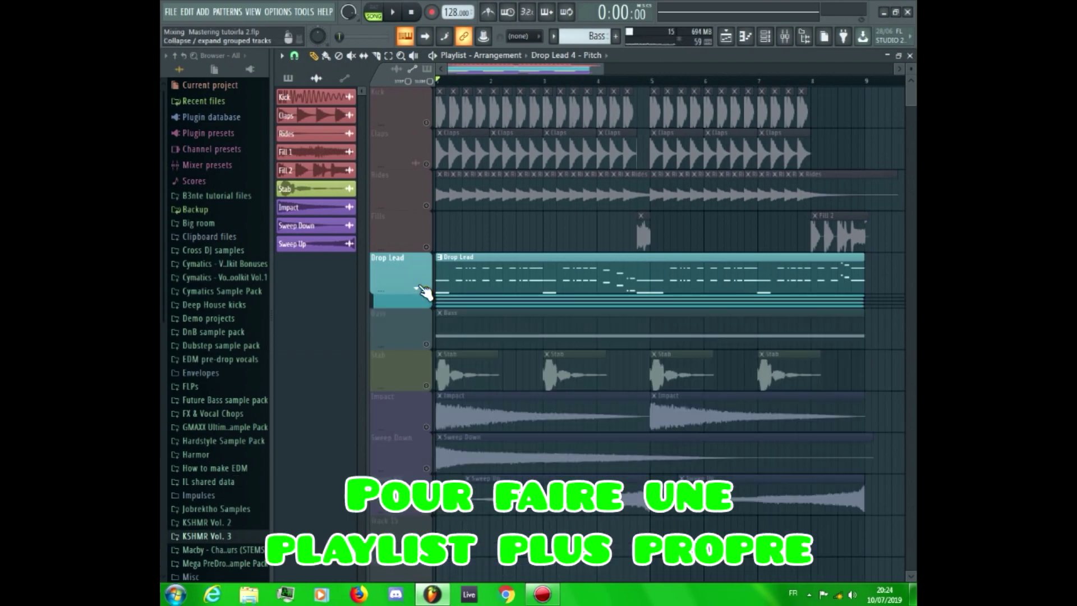
Keep only Drop Lead 1 active among the lead channels in the channel rack and play it back with its pitch automation.
{"action": "key", "text": "F6"}
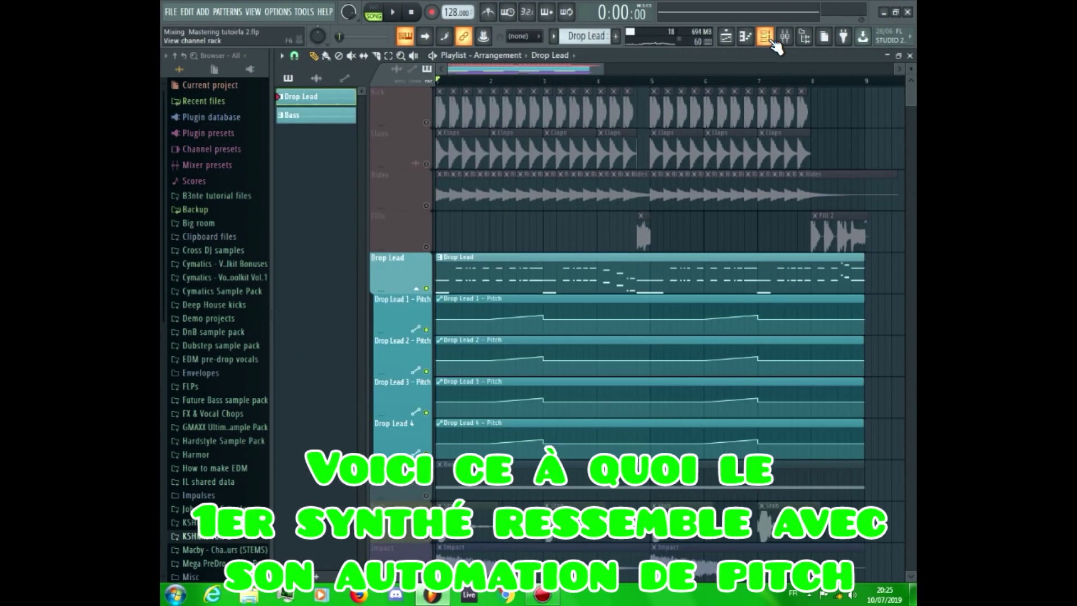
{"action": "left_click", "coordinate": [773, 42]}
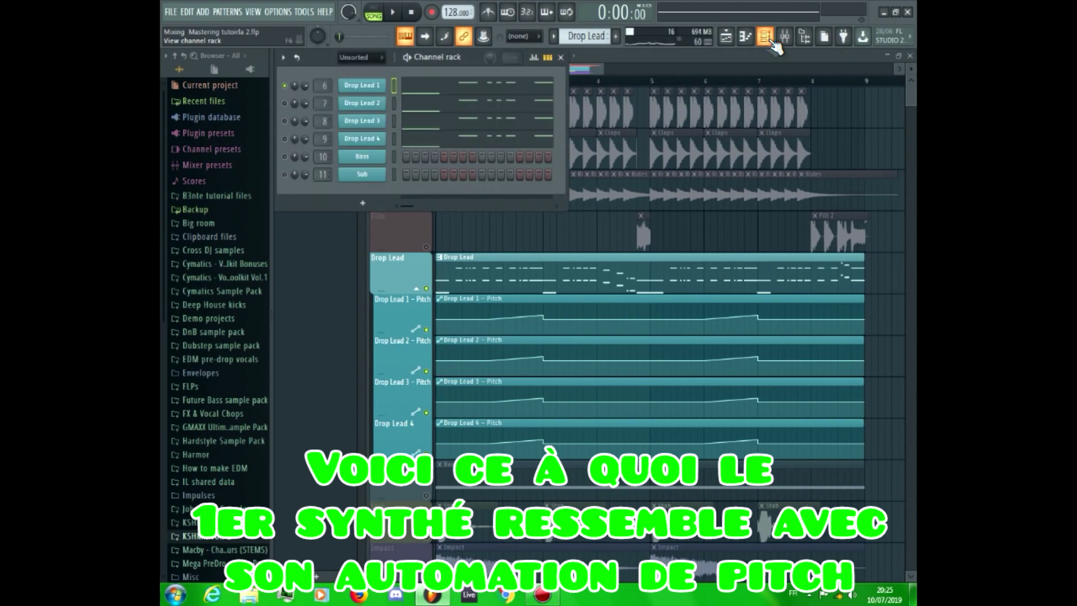
{"action": "left_click", "coordinate": [284, 139]}
{"action": "key", "text": "space"}
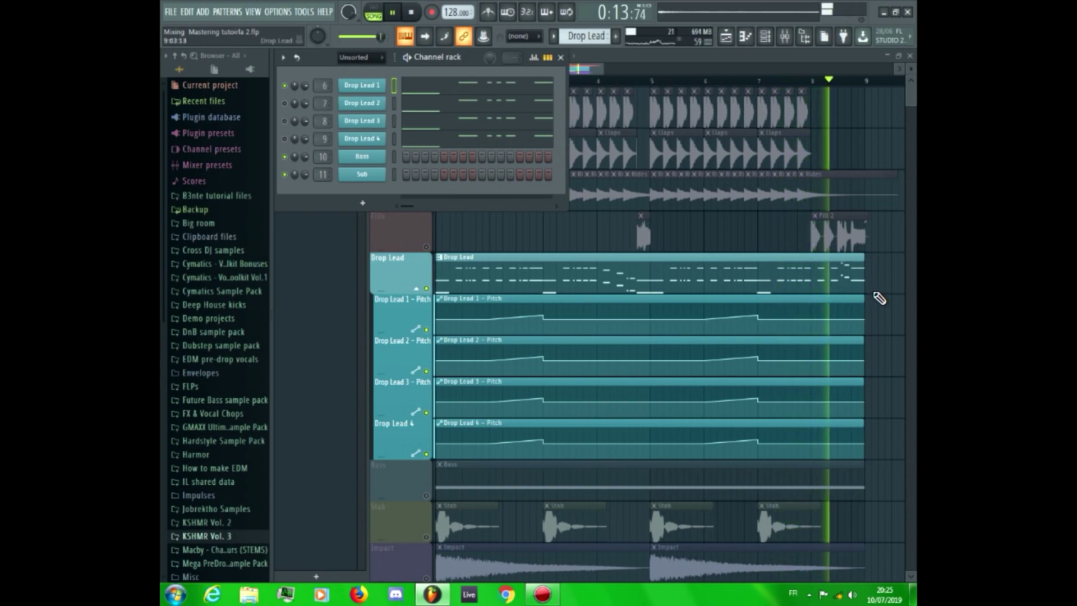
{"action": "key", "text": "space"}
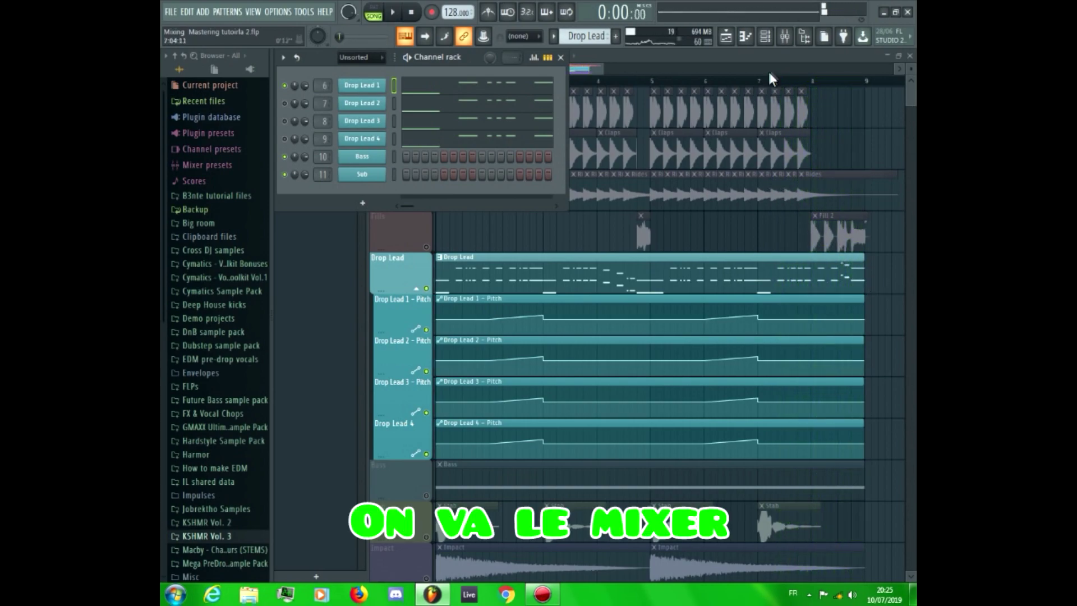
Show the mixer and load Fruity parametric EQ 2 in the first effect slot of the Drop Lead 1 insert during playback.
{"action": "left_click", "coordinate": [783, 39]}
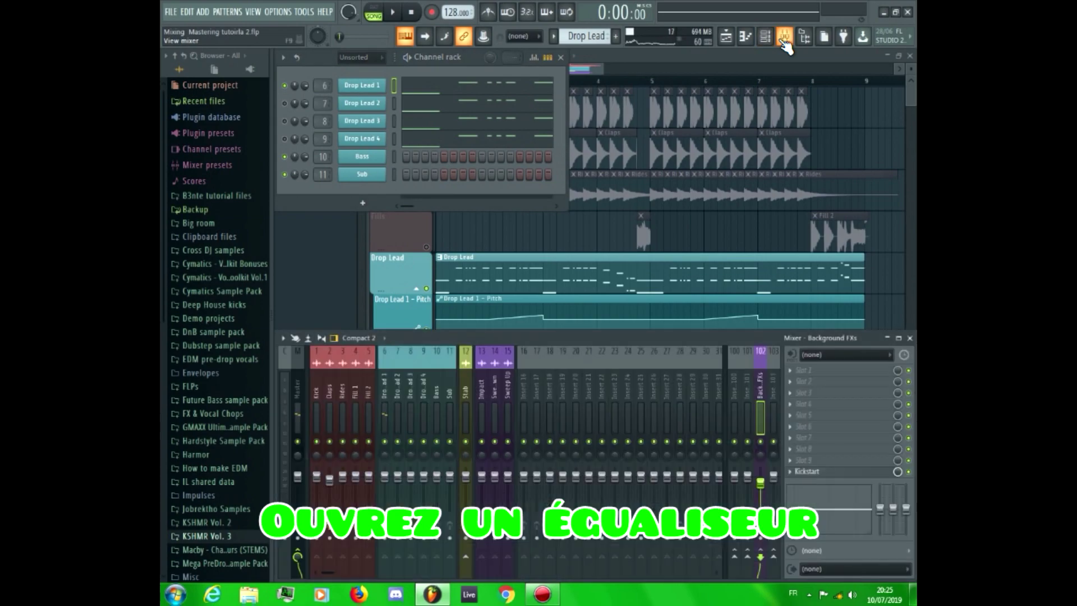
{"action": "key", "text": "space"}
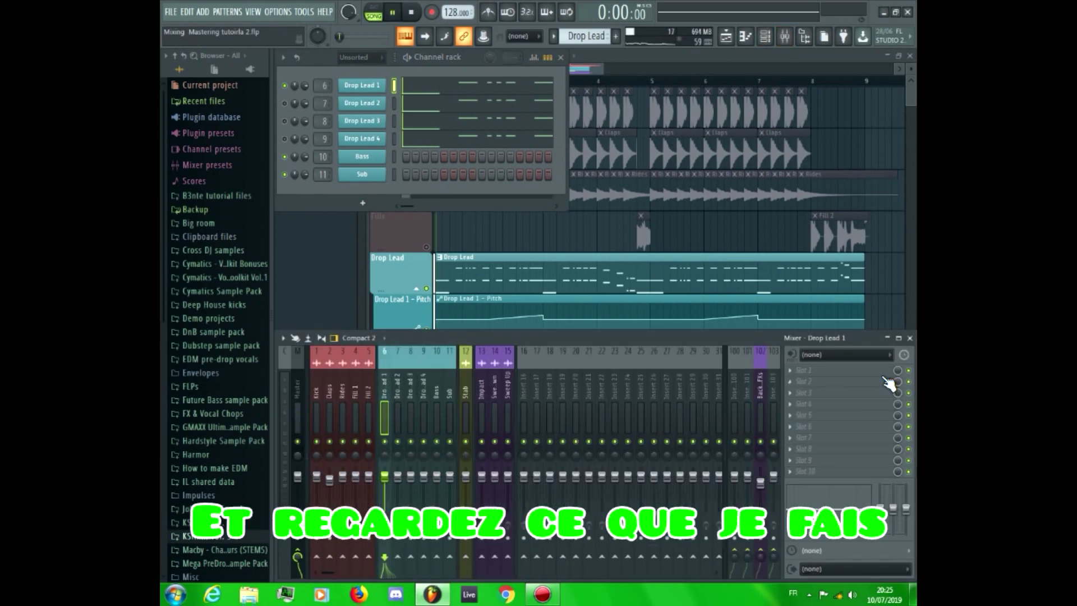
{"action": "left_click", "coordinate": [836, 369]}
{"action": "left_click", "coordinate": [595, 542]}
Shape Drop Lead 1's EQ with a steep low cut on band 1 and slight boosts in the mids with band 4 and treble with band 5.
{"action": "right_click", "coordinate": [426, 296]}
{"action": "mouse_move", "coordinate": [438, 340]}
{"action": "left_click", "coordinate": [483, 359]}
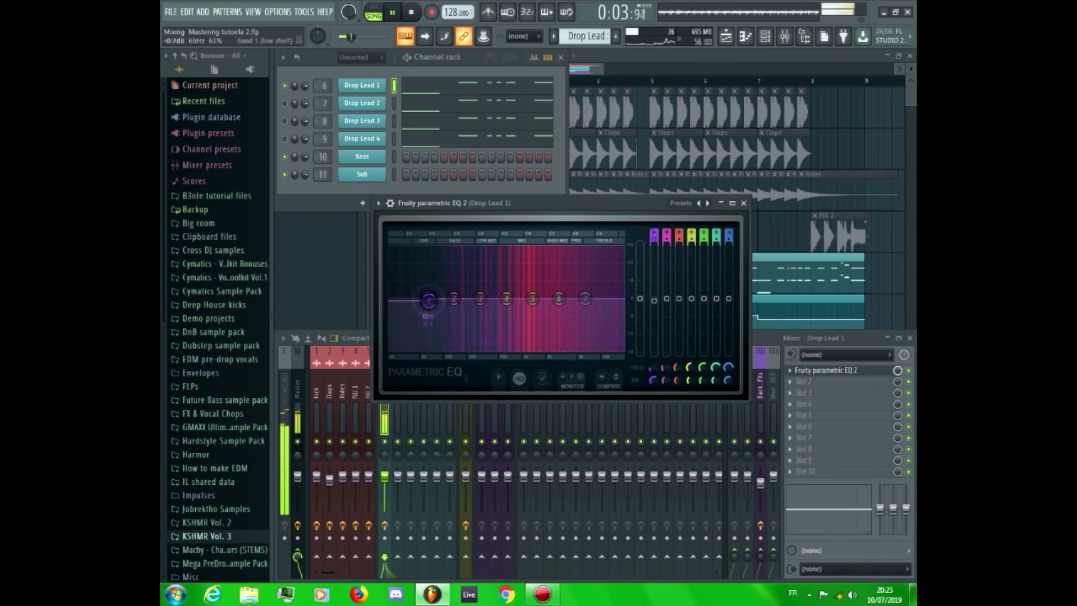
{"action": "left_click_drag", "start_coordinate": [426, 296], "coordinate": [453, 348]}
{"action": "left_click_drag", "start_coordinate": [505, 298], "coordinate": [606, 286]}
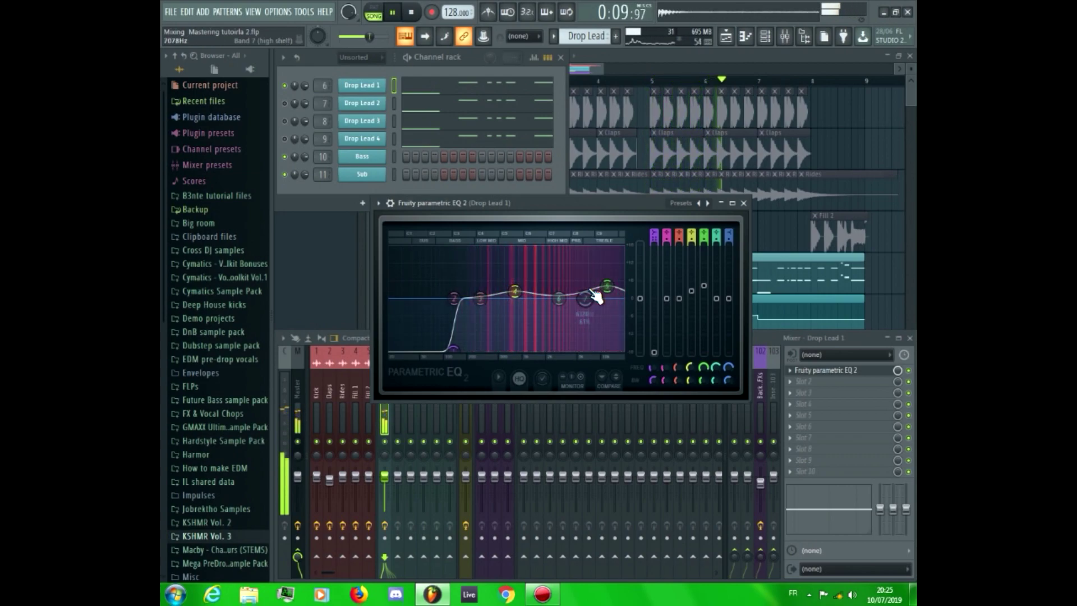
{"action": "left_click", "coordinate": [743, 203]}
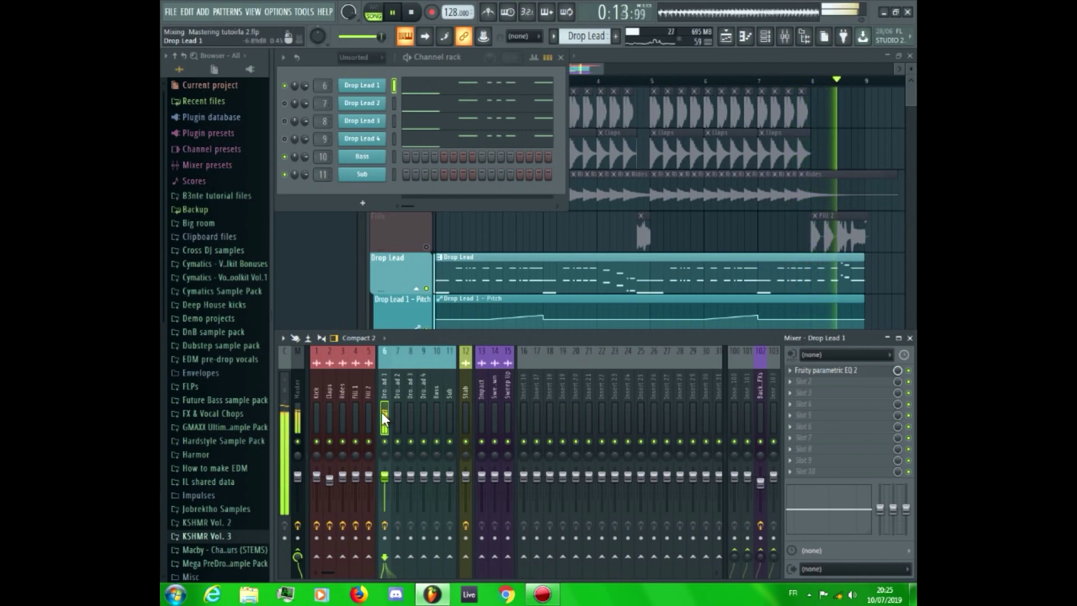
Play back only Drop Lead 2 among the leads and load Fruity parametric EQ 2 in its insert's first effect slot.
{"action": "key", "text": "space"}
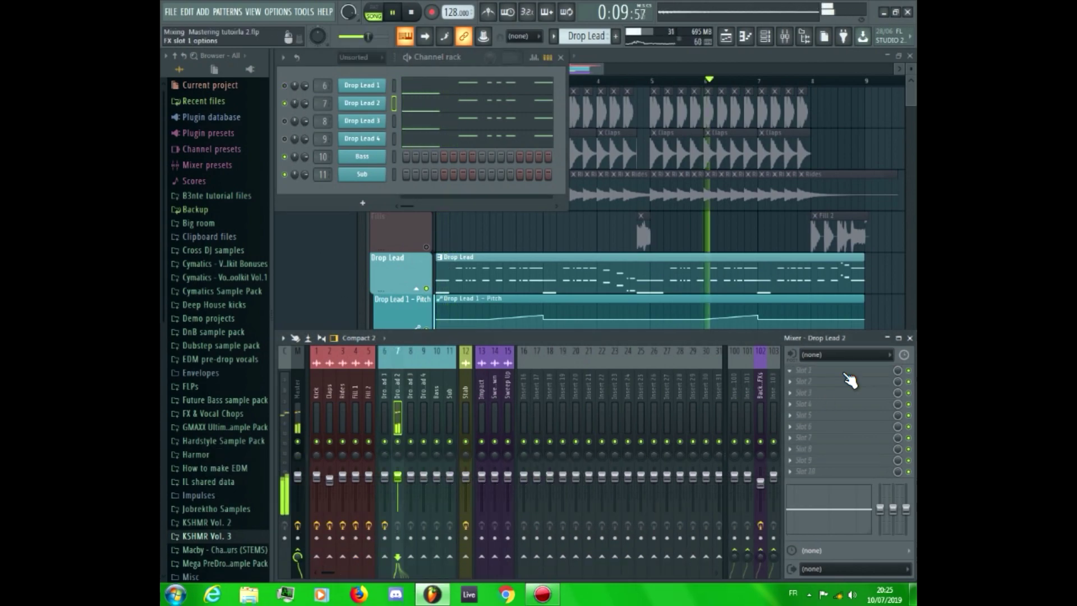
{"action": "left_click", "coordinate": [790, 370]}
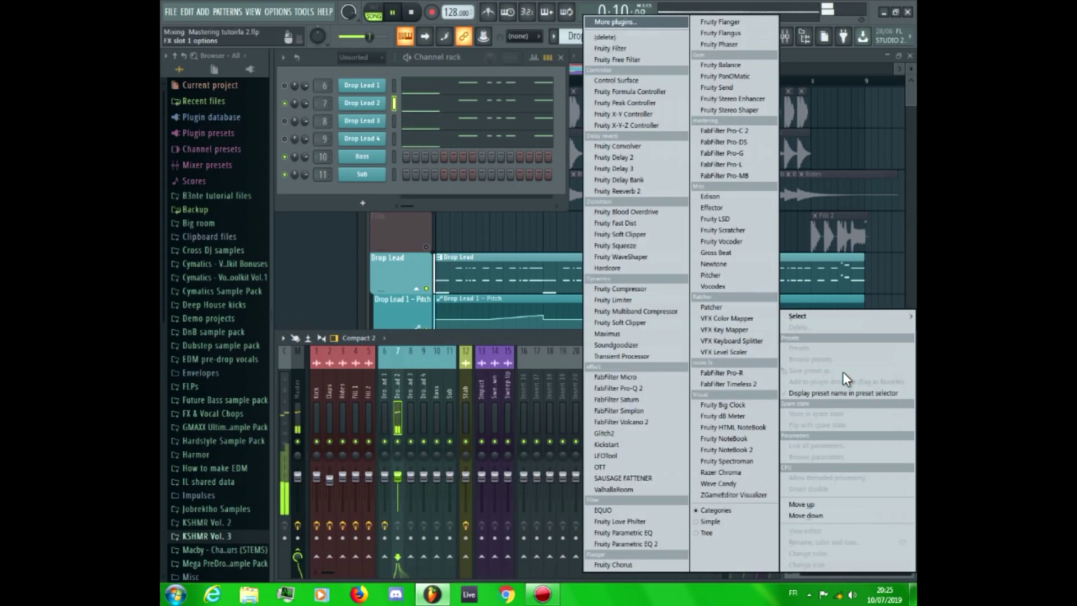
{"action": "left_click", "coordinate": [656, 543]}
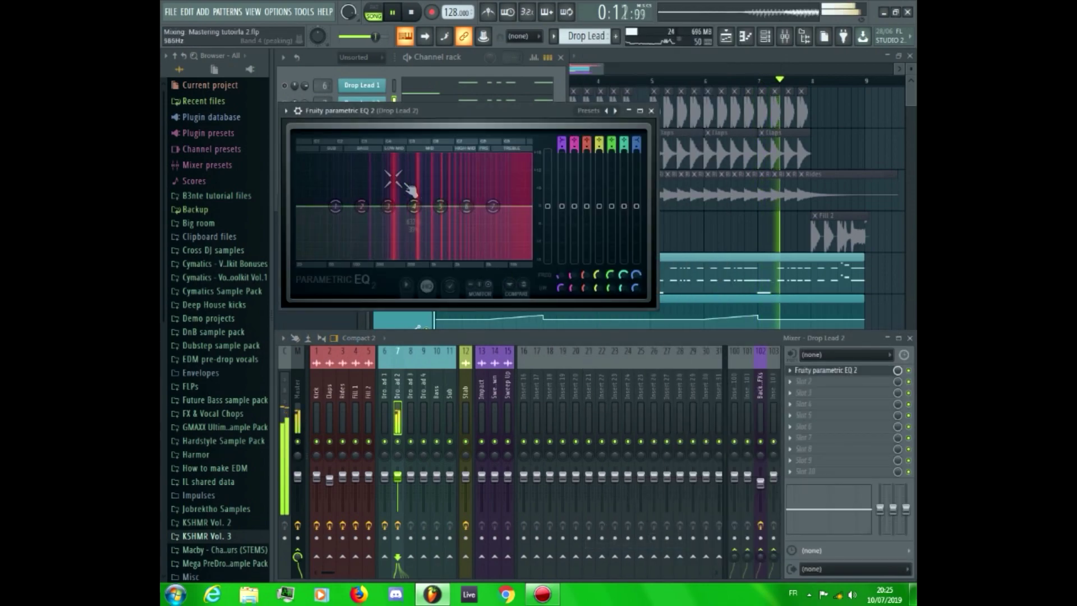
Shape Drop Lead 2's EQ with a steep low cut on band 1, a mid boost on band 5 and a boost near 11 kHz on band 4.
{"action": "right_click", "coordinate": [335, 206]}
{"action": "mouse_move", "coordinate": [353, 251]}
{"action": "left_click", "coordinate": [401, 250]}
{"action": "left_click_drag", "start_coordinate": [336, 207], "coordinate": [357, 257]}
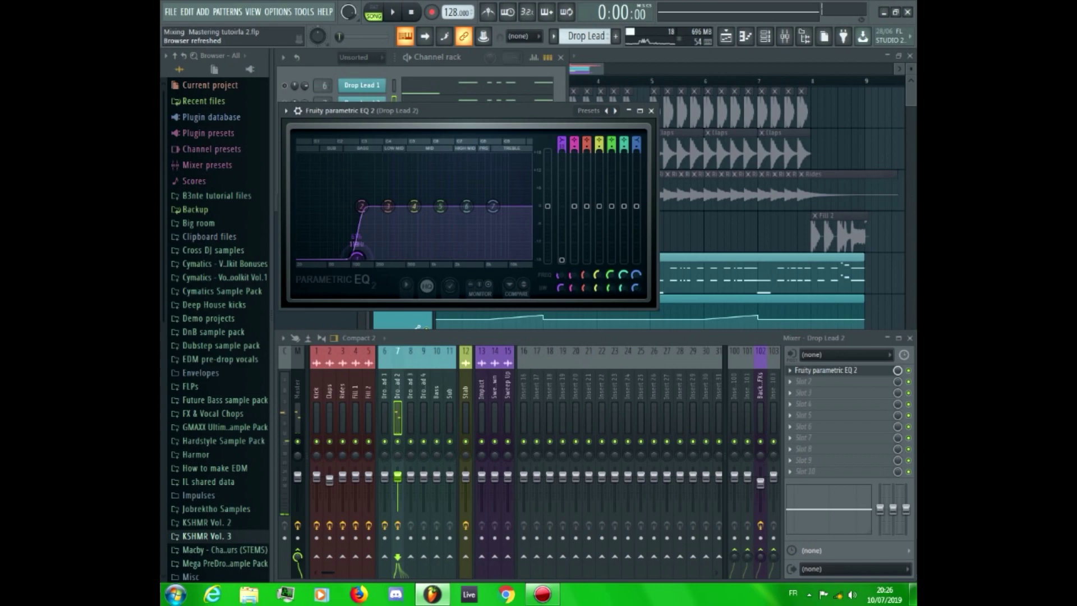
{"action": "key", "text": "space"}
{"action": "left_click_drag", "start_coordinate": [439, 227], "coordinate": [511, 197]}
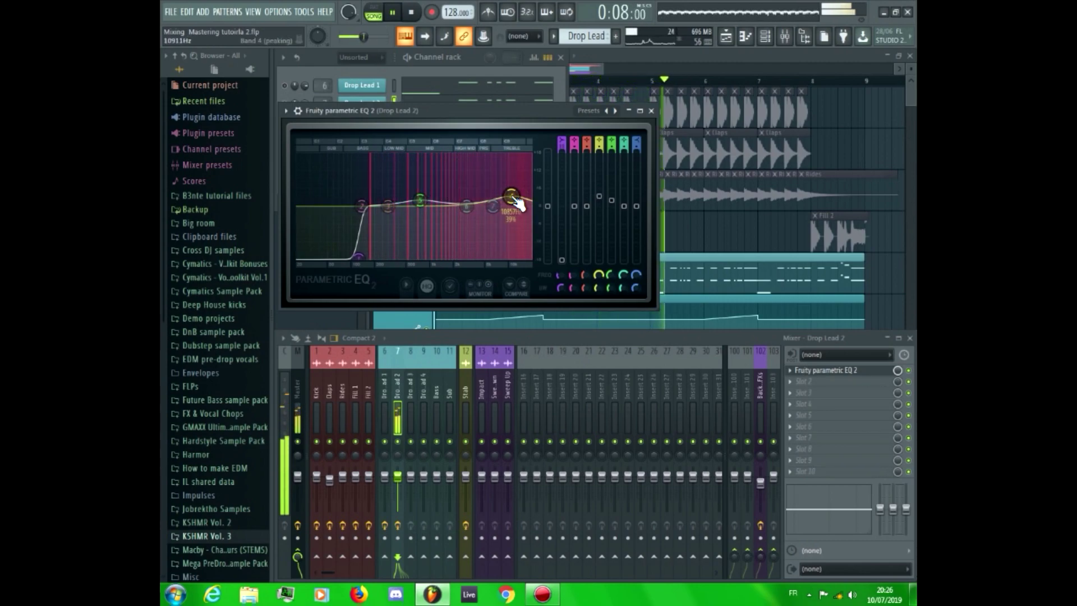
{"action": "left_click", "coordinate": [651, 111]}
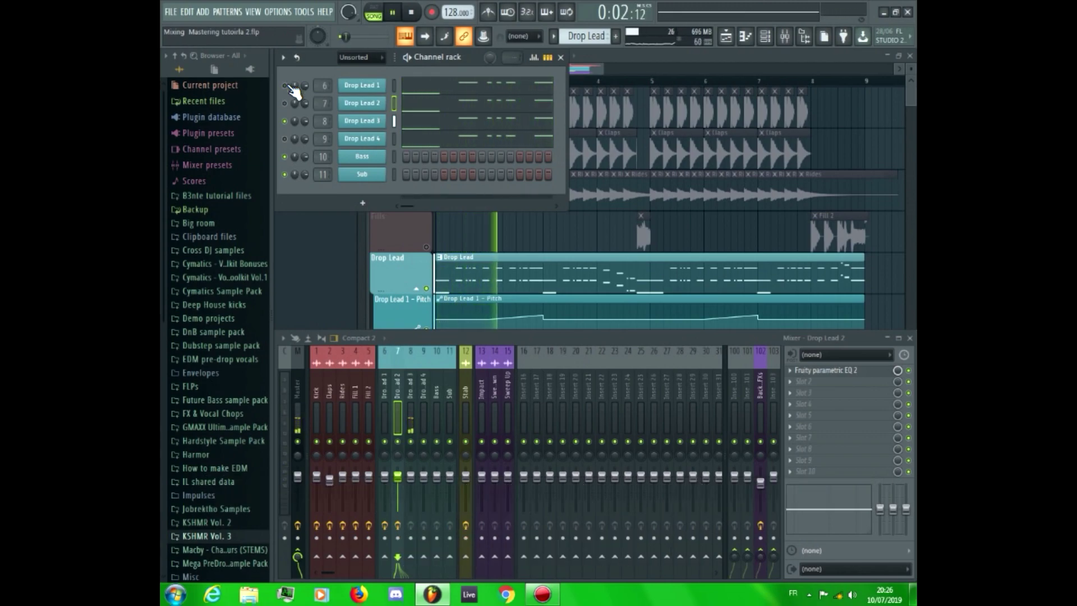
Raise the Drop Lead 3 insert's level to 5.6 dB and load Fruity parametric EQ 2 in its first effect slot.
{"action": "left_click", "coordinate": [412, 413]}
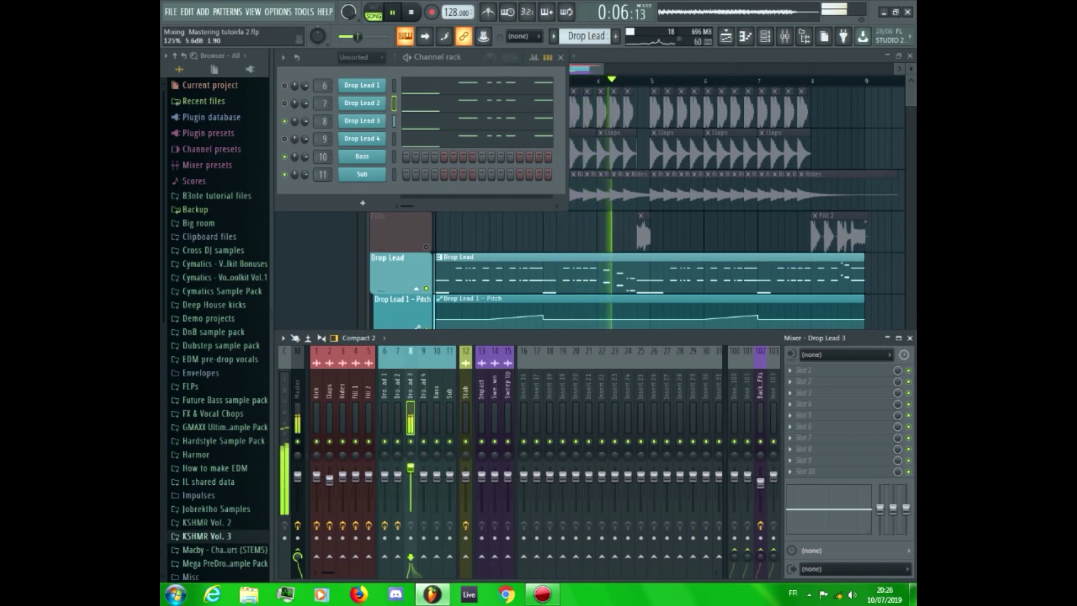
{"action": "left_click", "coordinate": [827, 375]}
{"action": "left_click", "coordinate": [615, 536]}
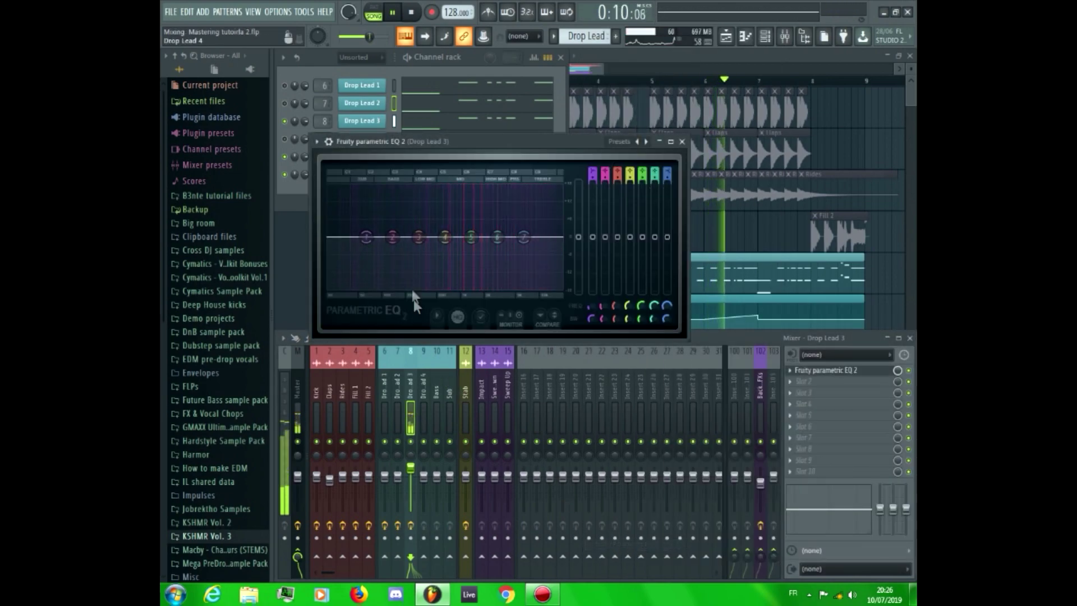
Shape Drop Lead 3's EQ with a steep low cut on band 1, a mid boost on band 4 and a boost near 12 kHz on band 5.
{"action": "right_click", "coordinate": [366, 237]}
{"action": "left_click", "coordinate": [426, 279]}
{"action": "left_click_drag", "start_coordinate": [366, 237], "coordinate": [395, 287]}
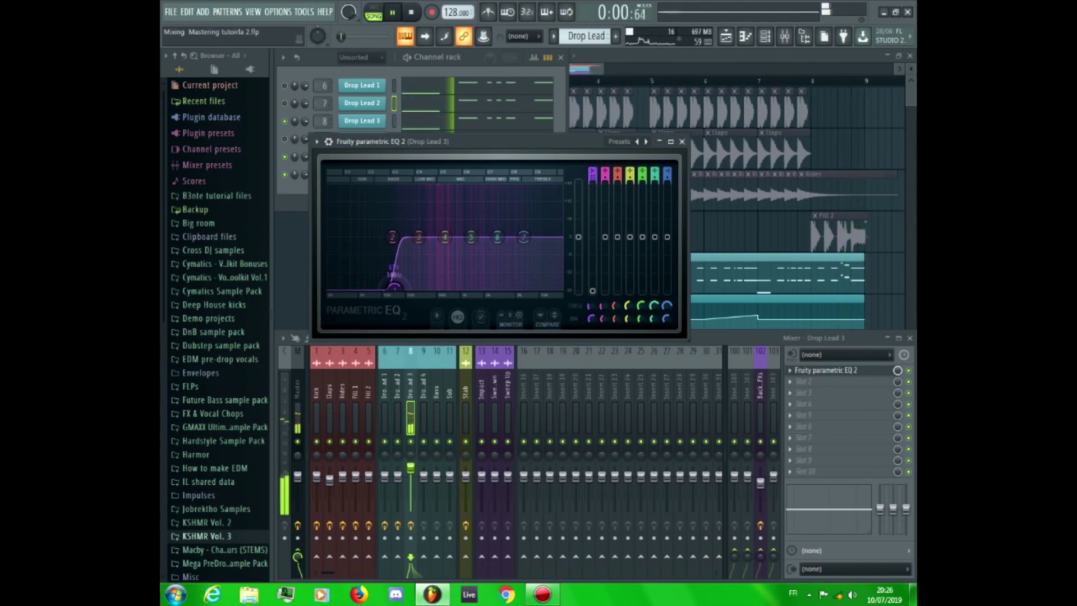
{"action": "left_click_drag", "start_coordinate": [445, 236], "coordinate": [545, 216]}
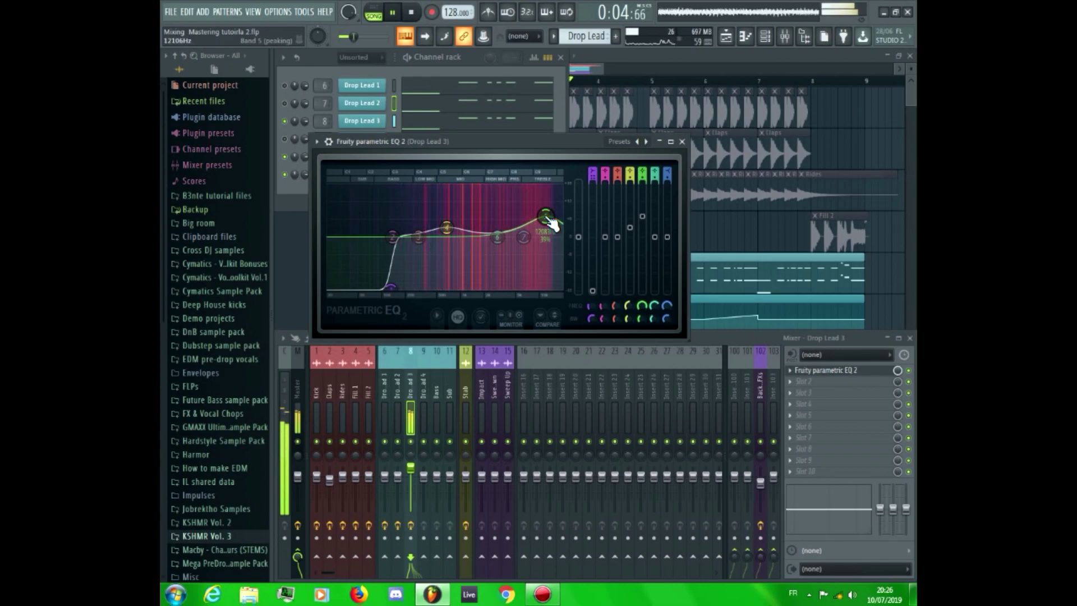
{"action": "left_click", "coordinate": [682, 142]}
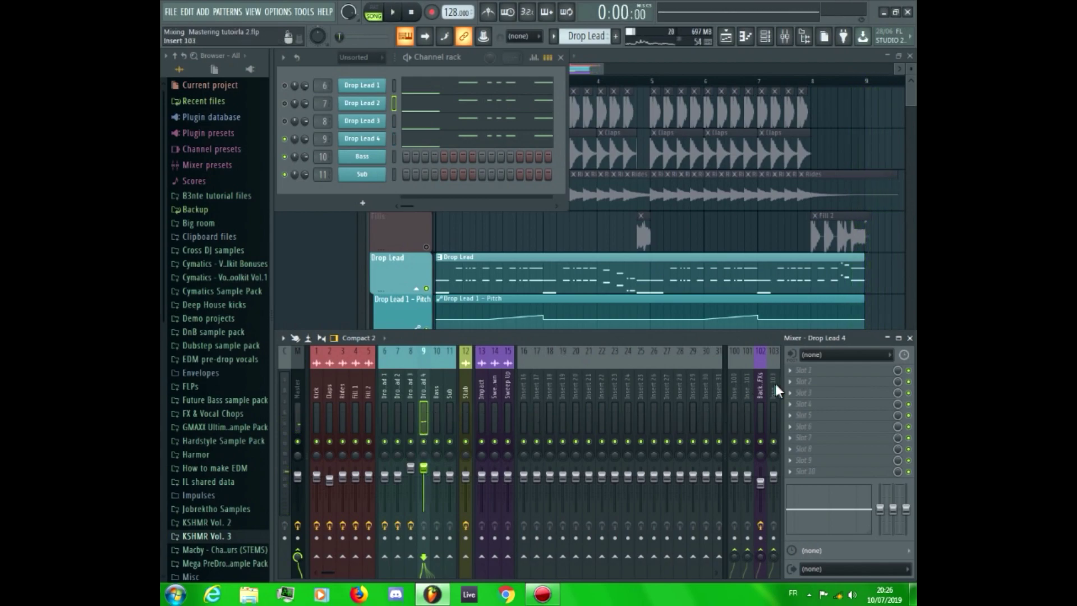
Load Fruity parametric EQ 2 in the first effect slot of the Drop Lead 4 insert.
{"action": "left_click", "coordinate": [802, 375]}
{"action": "left_click", "coordinate": [658, 538]}
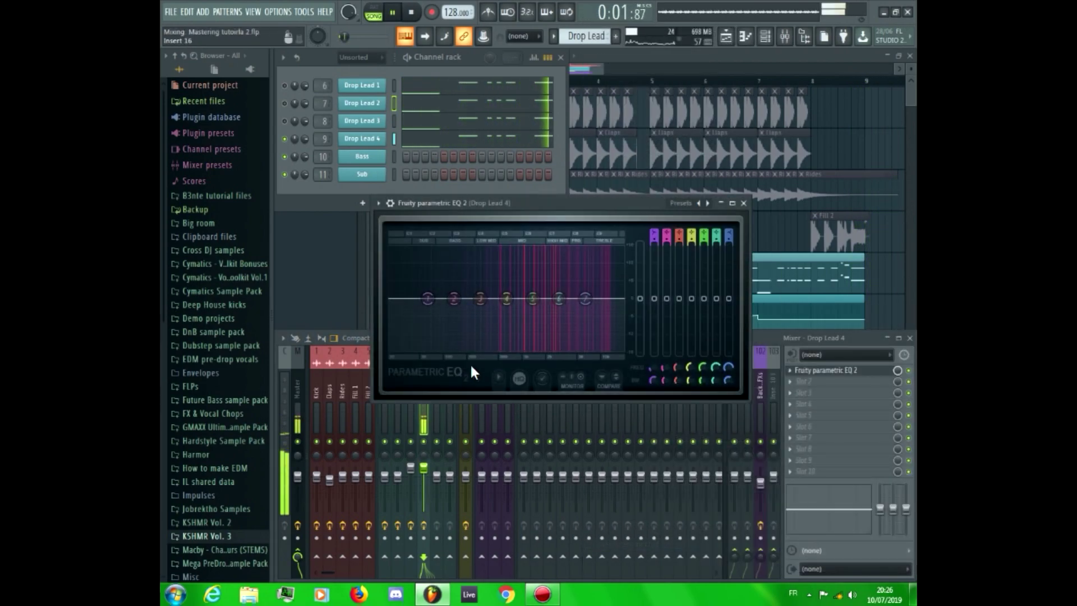
Shape Drop Lead 4's EQ with a steep low cut on band 1, a treble boost on band 4 and about 2.9 dB near 1069 Hz on band 6.
{"action": "right_click", "coordinate": [427, 299]}
{"action": "mouse_move", "coordinate": [445, 342]}
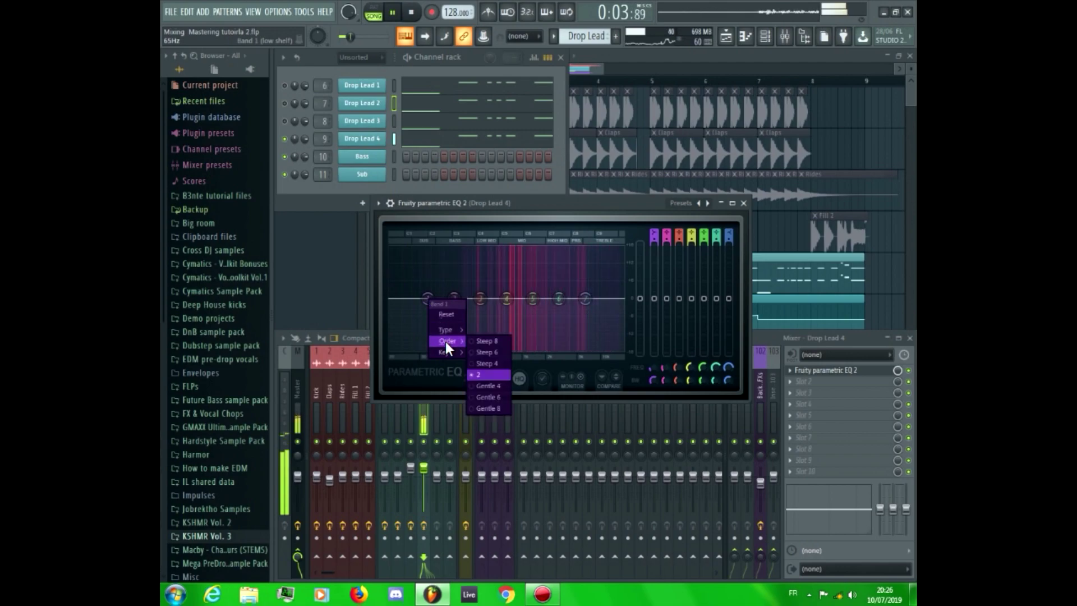
{"action": "left_click", "coordinate": [482, 375]}
{"action": "left_click_drag", "start_coordinate": [430, 303], "coordinate": [454, 349]}
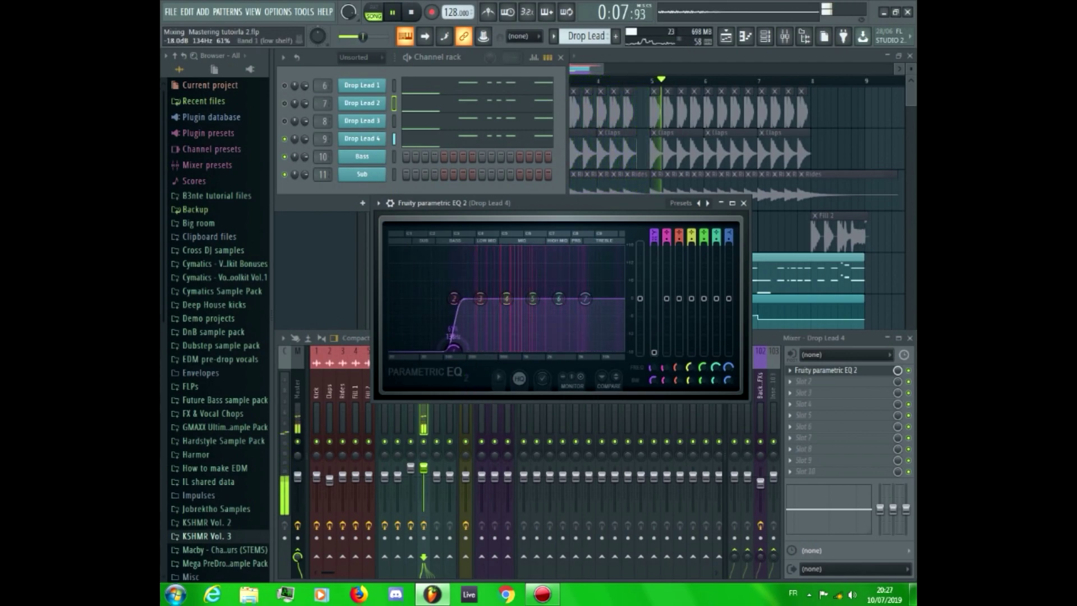
{"action": "left_click_drag", "start_coordinate": [506, 299], "coordinate": [606, 268]}
{"action": "left_click_drag", "start_coordinate": [559, 299], "coordinate": [524, 289]}
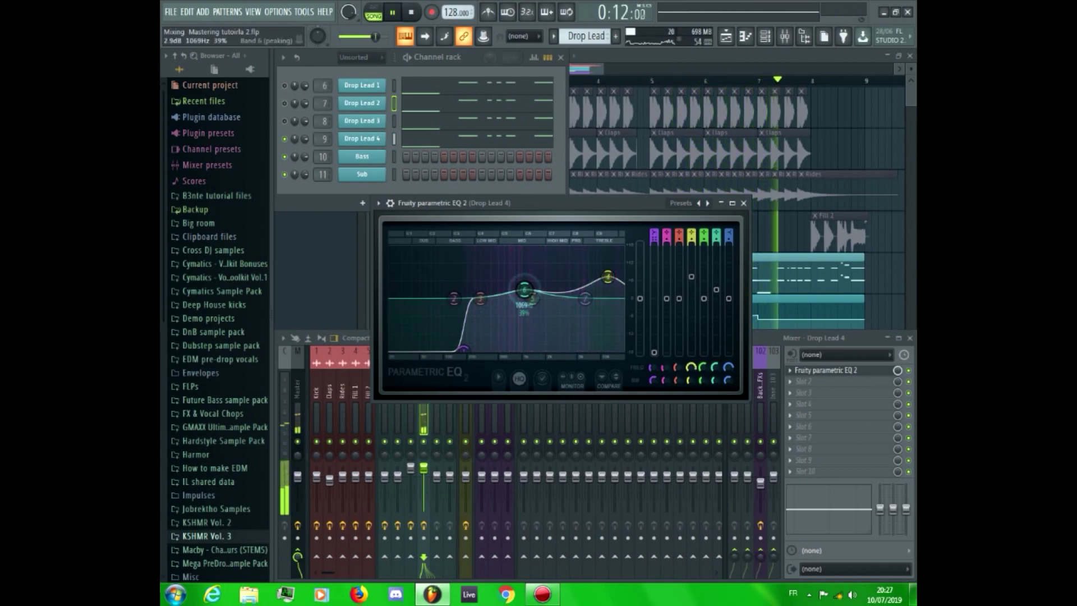
Unmute every channel in the rack and play back all four drop leads together.
{"action": "left_click", "coordinate": [743, 203]}
{"action": "key", "text": "space"}
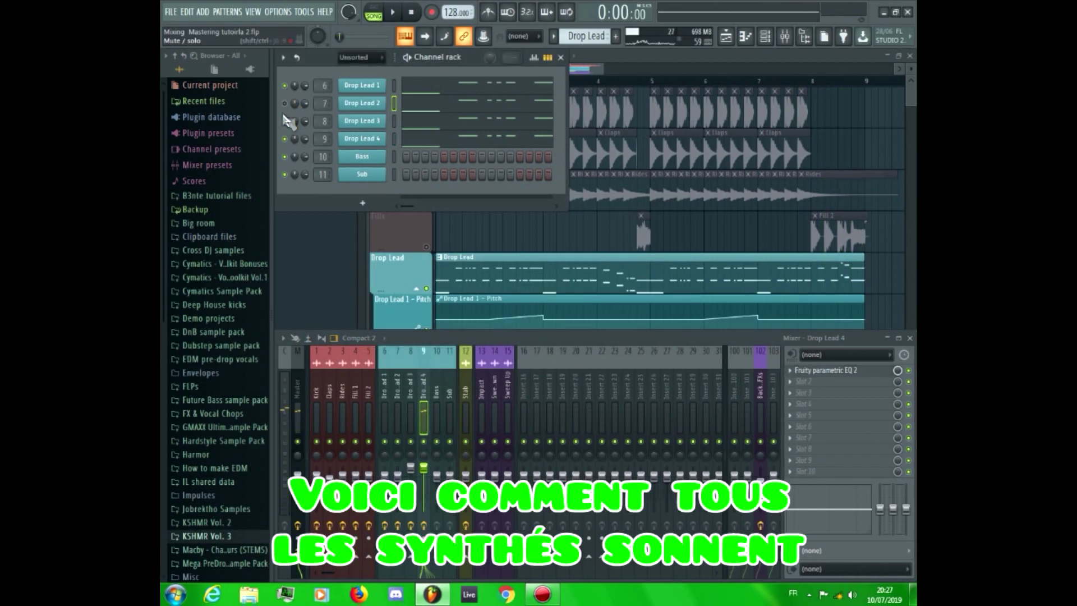
{"action": "right_click", "coordinate": [293, 102]}
{"action": "key", "text": "space"}
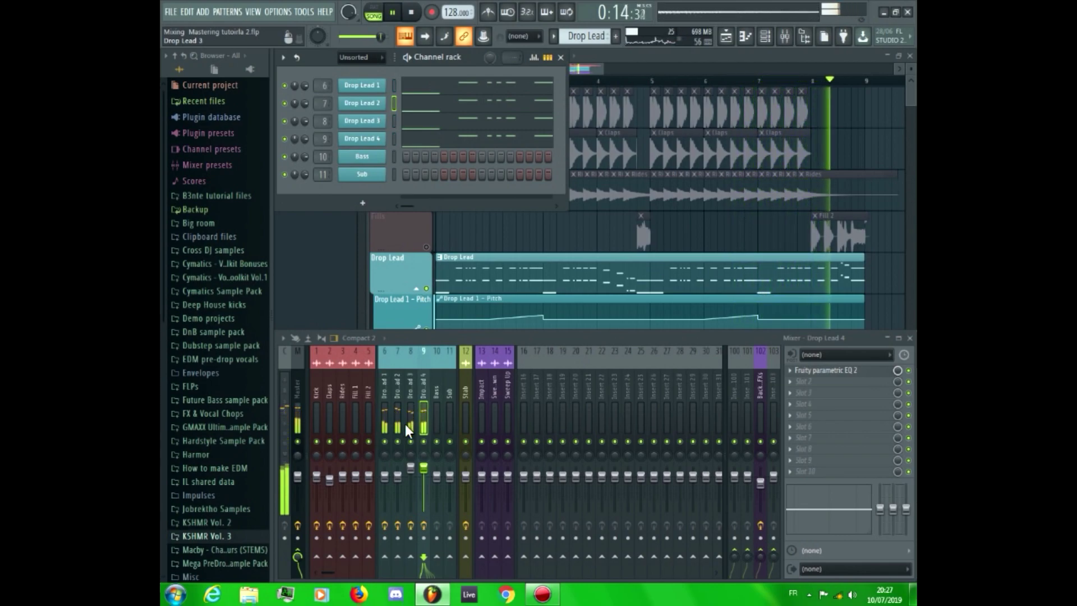
Route the Drop Lead 1 to Drop Lead 4 mixer inserts together to Insert 100 only.
{"action": "key", "text": "space"}
{"action": "left_click_drag", "start_coordinate": [382, 405], "coordinate": [418, 407]}
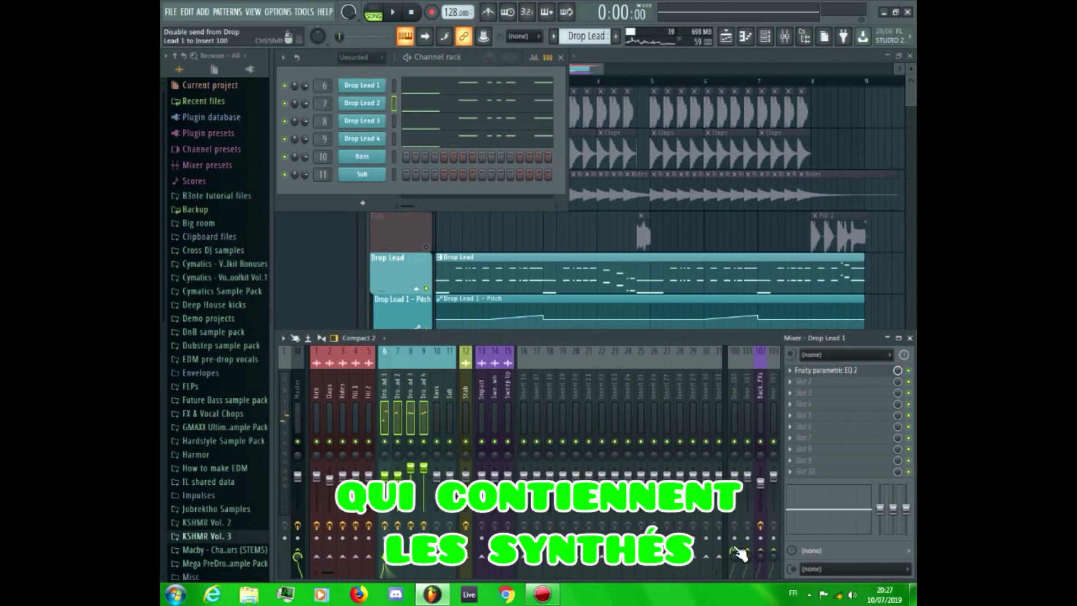
{"action": "right_click", "coordinate": [734, 548]}
{"action": "left_click", "coordinate": [738, 538]}
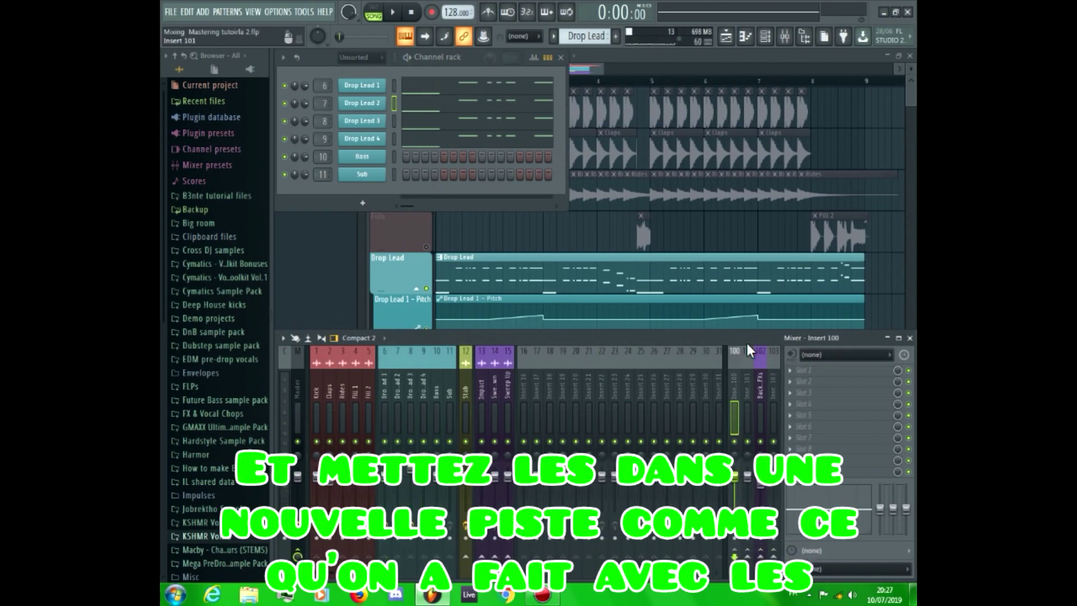
Rename mixer Insert 100 as Drop Lead and give it the teal colour of the lead inserts.
{"action": "right_click", "coordinate": [736, 365]}
{"action": "left_click", "coordinate": [742, 296]}
{"action": "type", "text": "Drop Lead"}
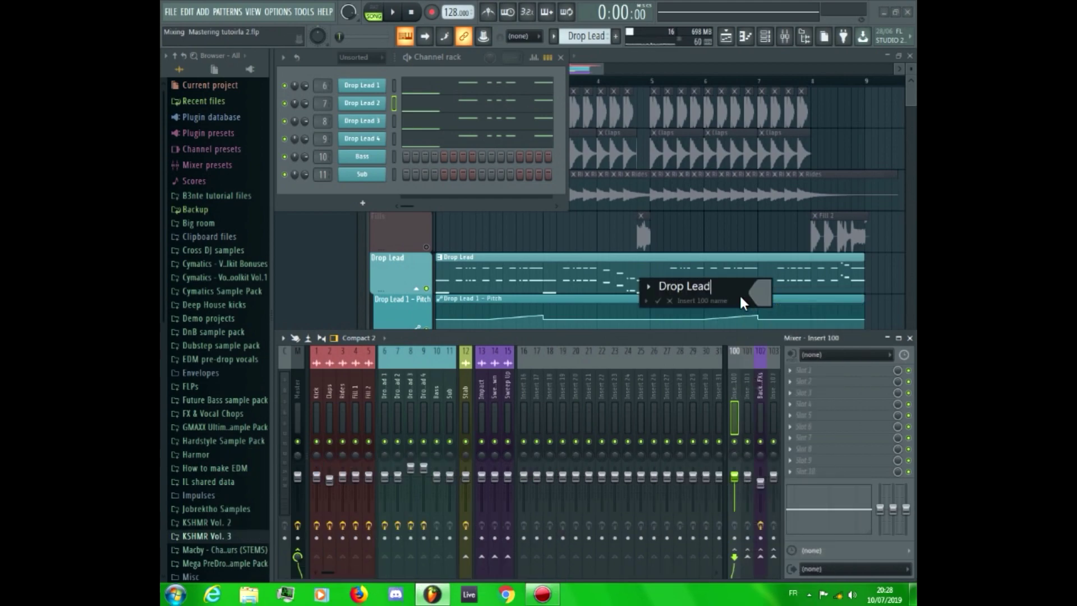
{"action": "left_click", "coordinate": [758, 294]}
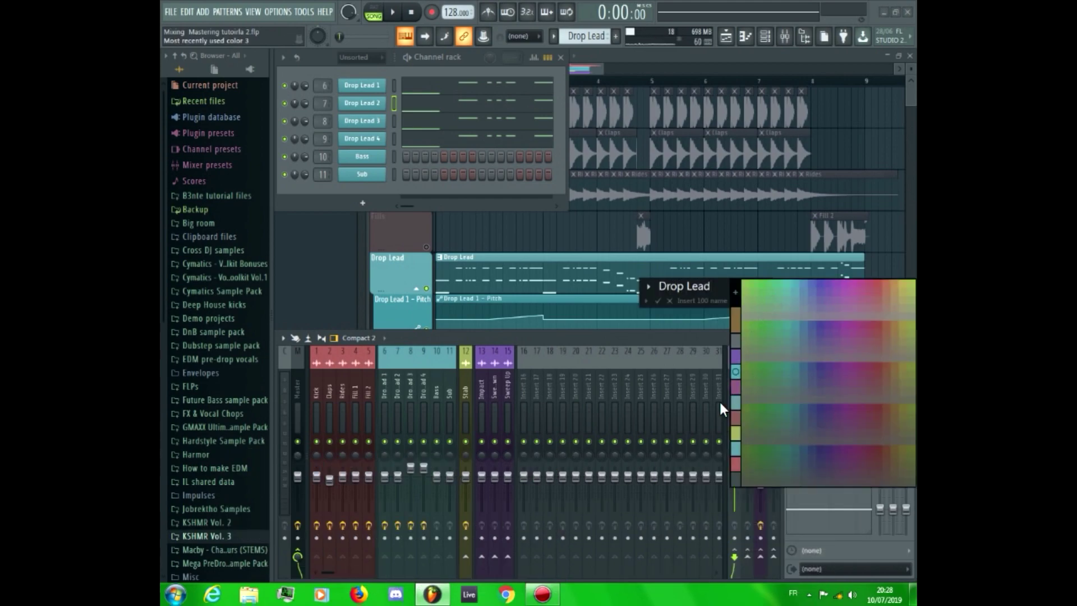
{"action": "left_click", "coordinate": [735, 449]}
{"action": "left_click", "coordinate": [658, 301]}
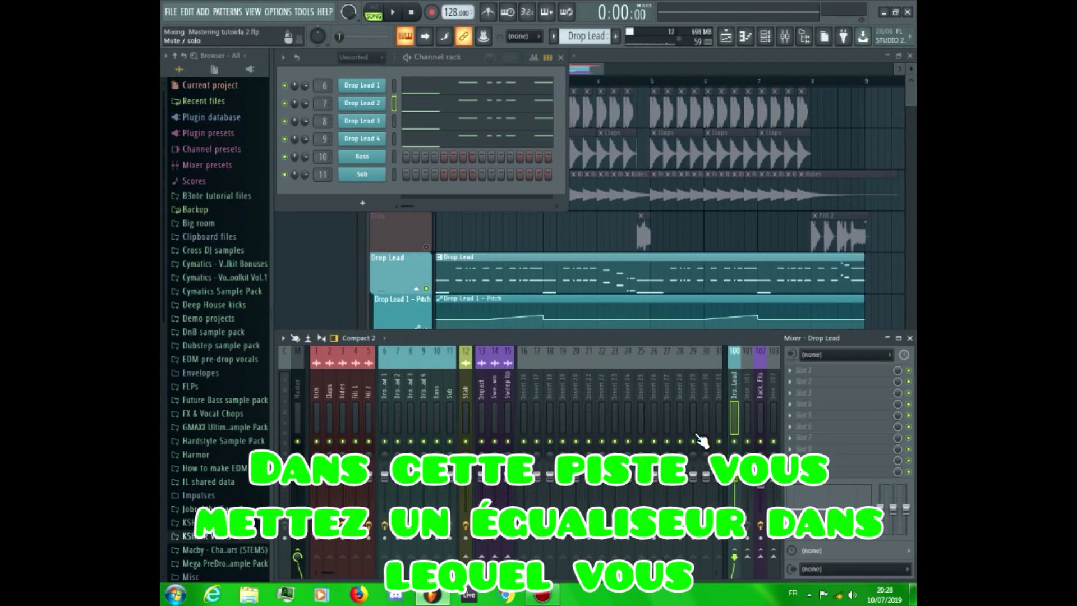
Load Fruity parametric EQ 2 in the first effect slot of the Drop Lead bus.
{"action": "key", "text": "space"}
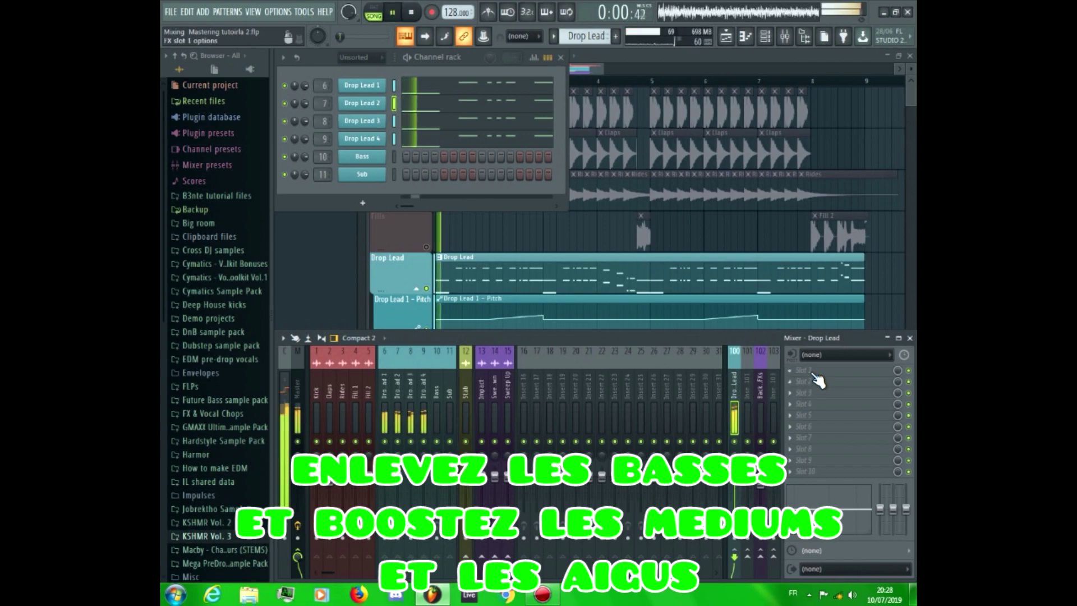
{"action": "left_click", "coordinate": [803, 370]}
{"action": "mouse_move", "coordinate": [796, 316]}
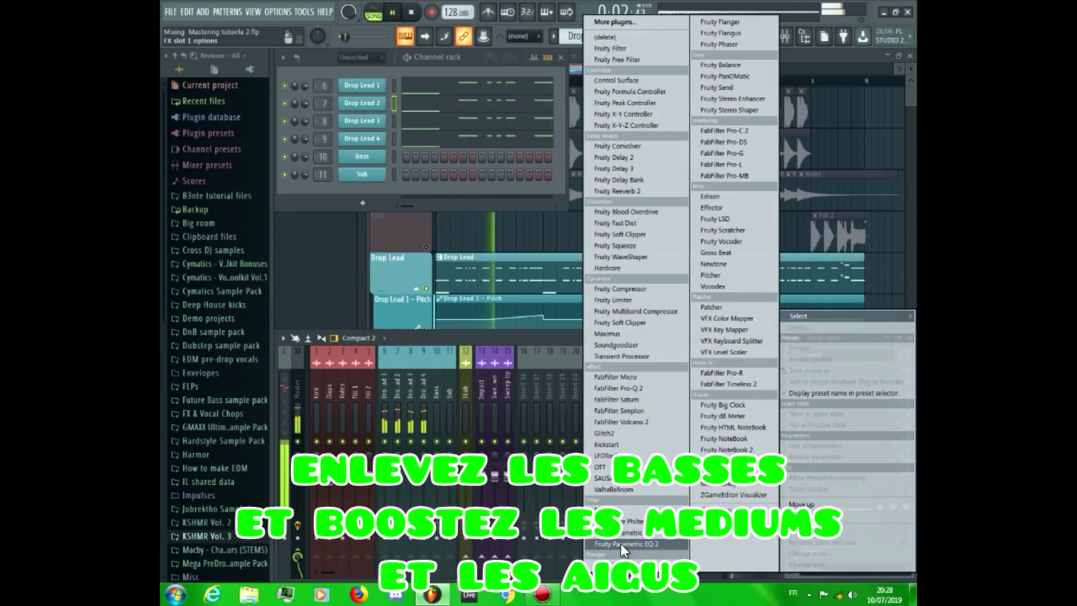
{"action": "left_click", "coordinate": [620, 543]}
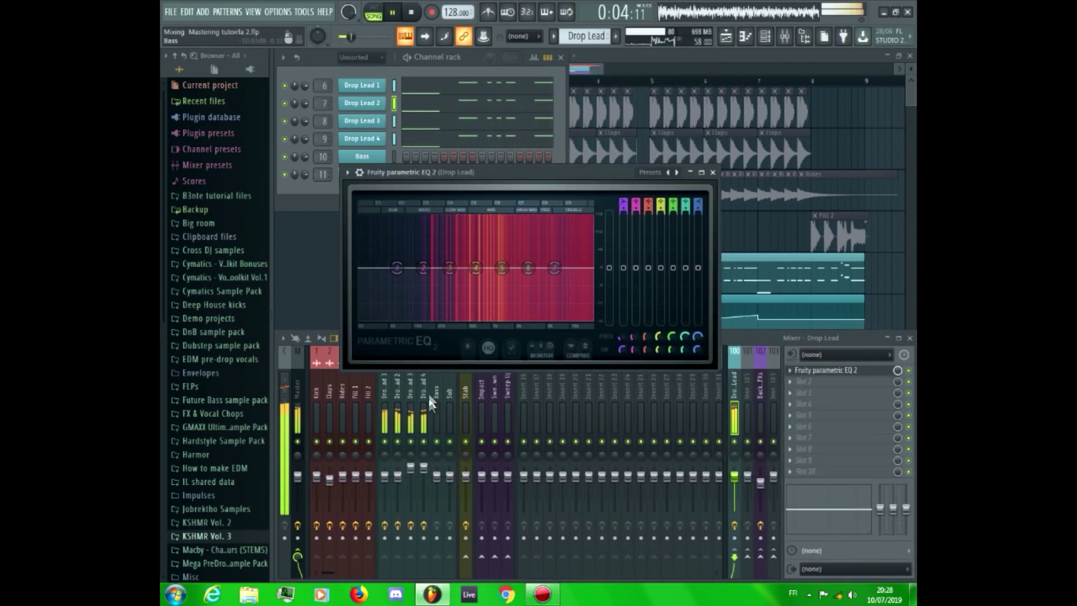
Shape the Drop Lead bus EQ with a steep low cut on band 1, 2.3 dB near 11360 Hz on band 4 and a mid boost on band 5.
{"action": "key", "text": "space"}
{"action": "right_click", "coordinate": [396, 268]}
{"action": "left_click", "coordinate": [441, 310]}
{"action": "left_click_drag", "start_coordinate": [396, 268], "coordinate": [415, 317]}
{"action": "key", "text": "space"}
{"action": "left_click_drag", "start_coordinate": [475, 267], "coordinate": [572, 260]}
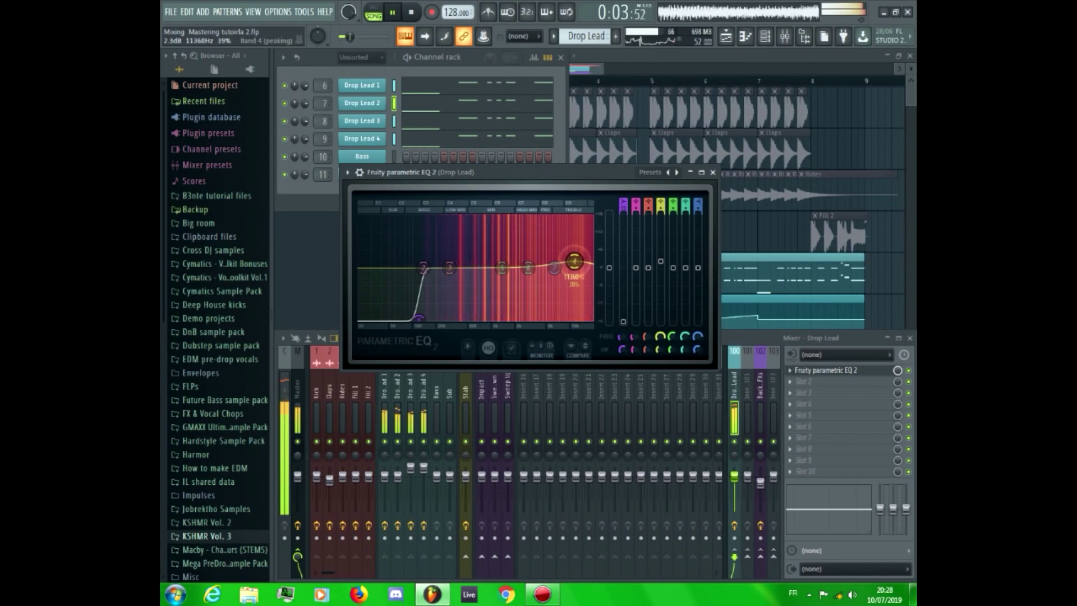
{"action": "left_click_drag", "start_coordinate": [502, 267], "coordinate": [481, 262]}
{"action": "left_click_drag", "start_coordinate": [480, 262], "coordinate": [485, 261]}
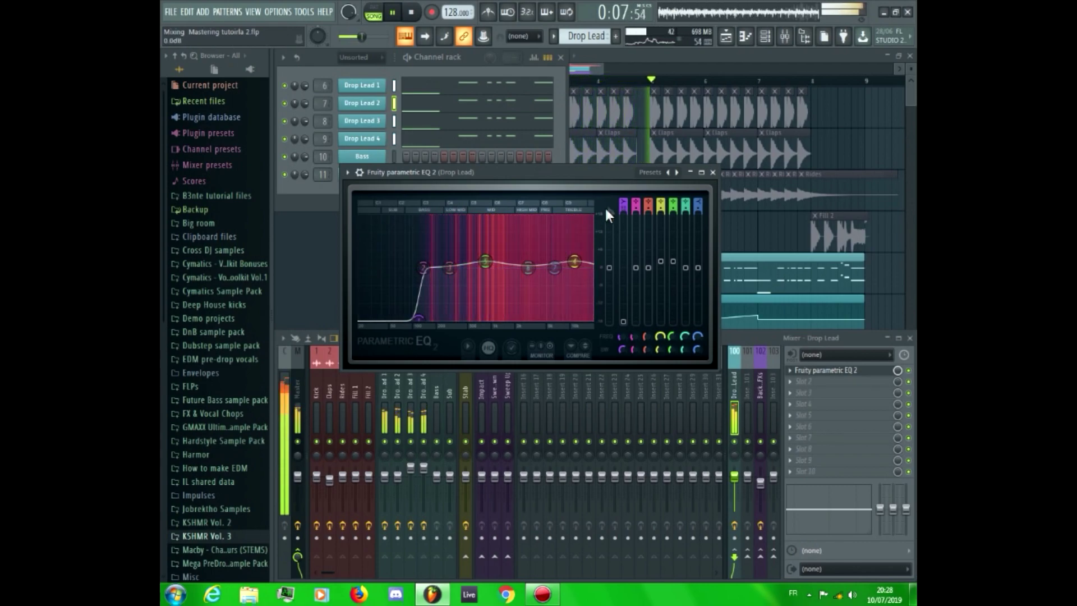
{"action": "left_click", "coordinate": [712, 173]}
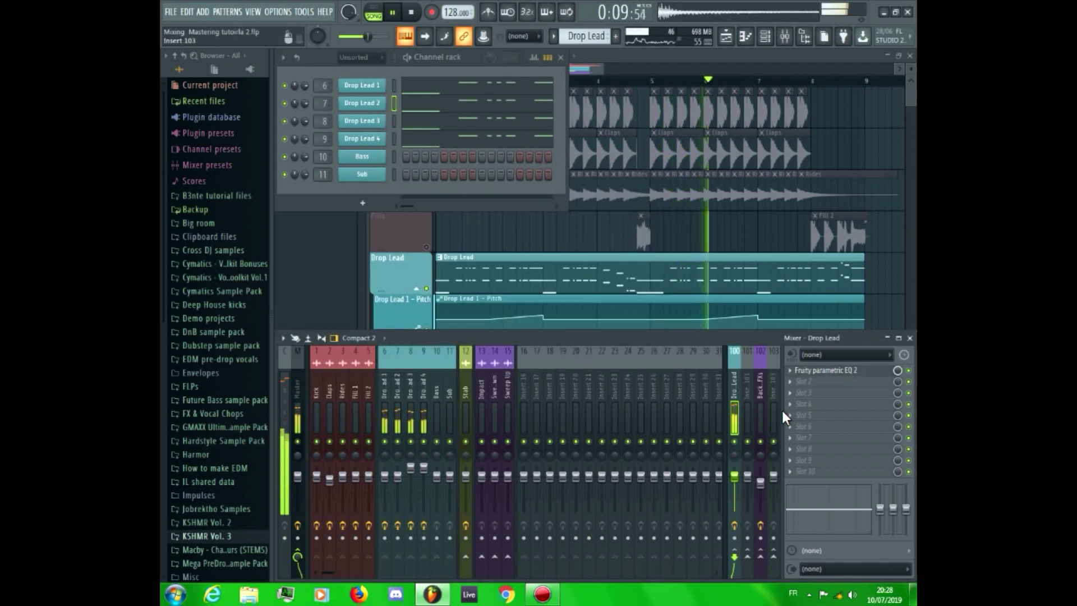
Add Fruity Reeverb 2 in the Drop Lead bus's second effect slot with a larger room size and a wet level of 65%.
{"action": "key", "text": "space"}
{"action": "left_click", "coordinate": [824, 383]}
{"action": "mouse_move", "coordinate": [799, 316]}
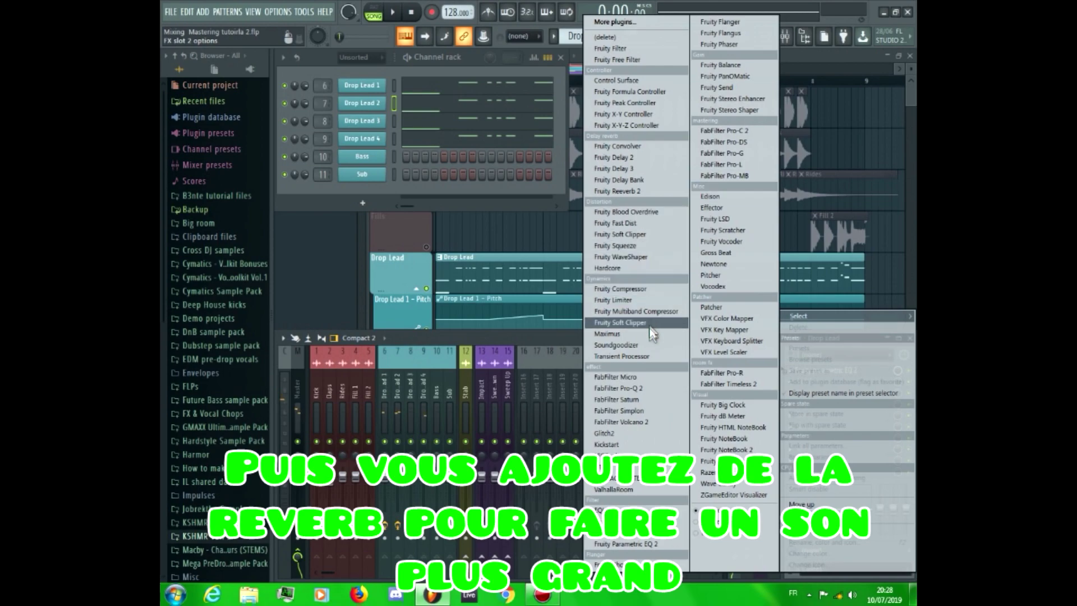
{"action": "left_click", "coordinate": [616, 192]}
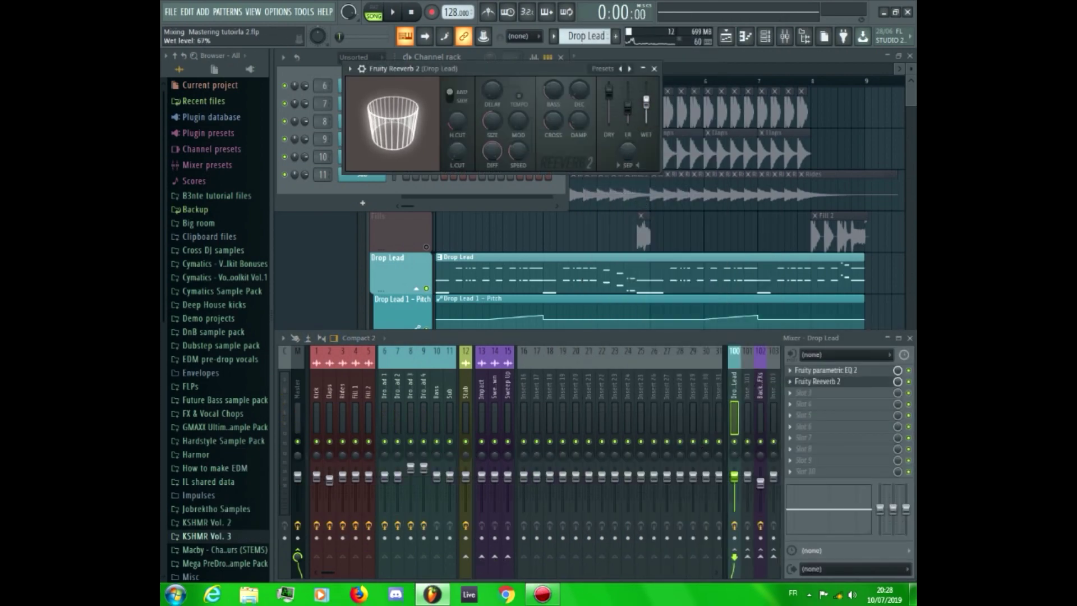
{"action": "left_click_drag", "start_coordinate": [492, 123], "coordinate": [493, 104]}
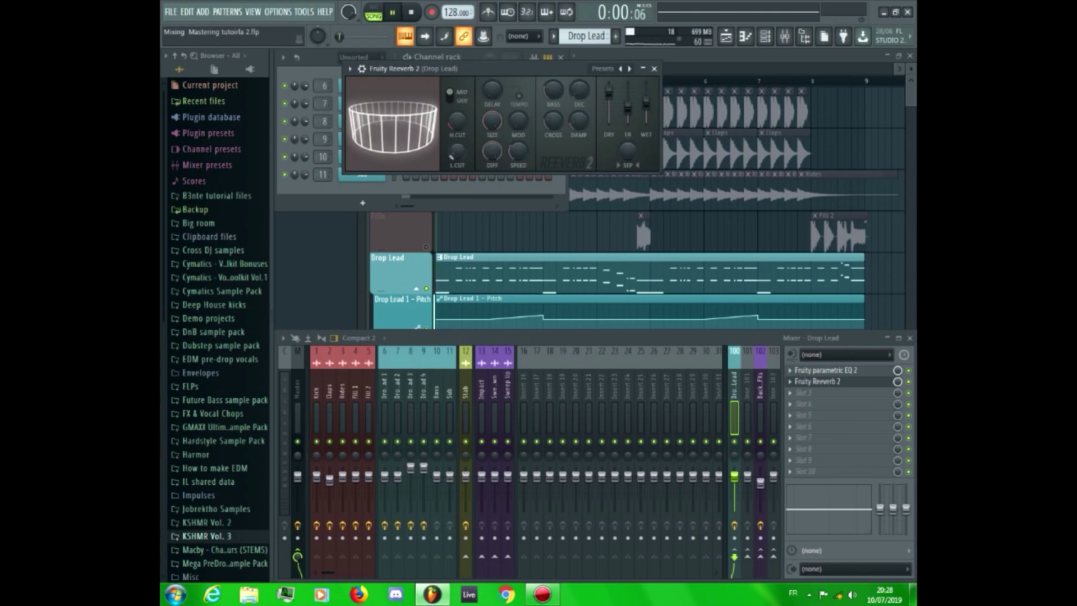
{"action": "key", "text": "space"}
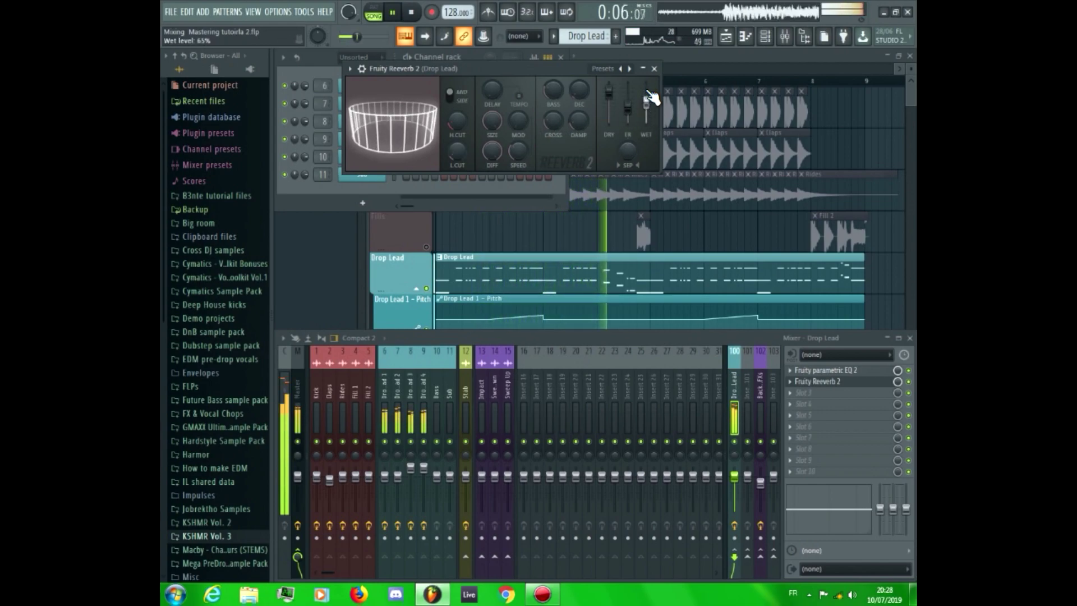
{"action": "left_click", "coordinate": [653, 68]}
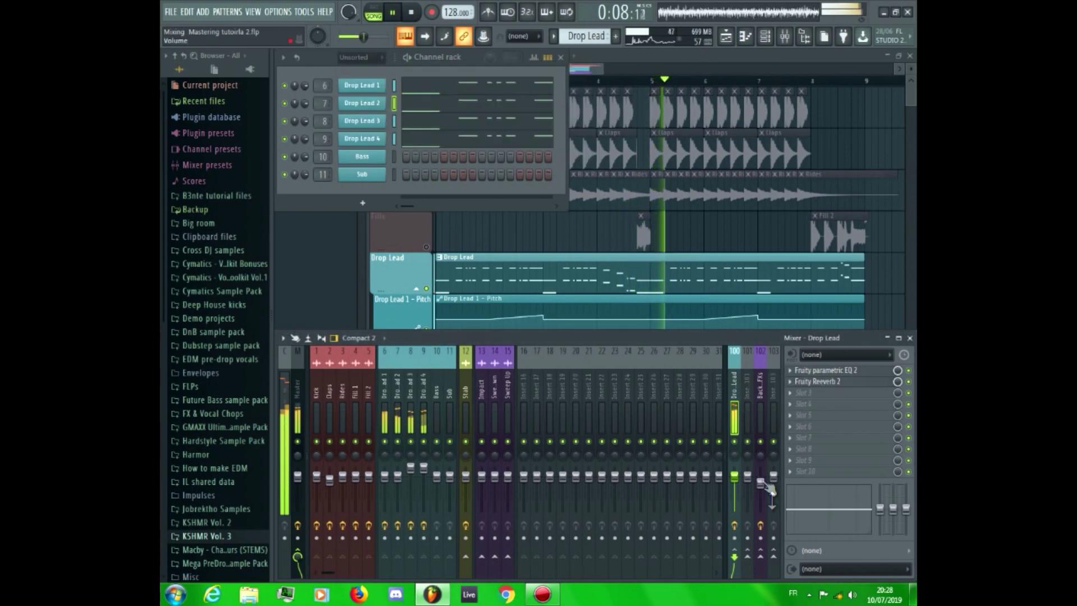
Add SAUSAGE FATTENER in the Drop Lead bus's third effect slot with fatness at 0.060 and listen to the result.
{"action": "key", "text": "space"}
{"action": "left_click", "coordinate": [818, 394]}
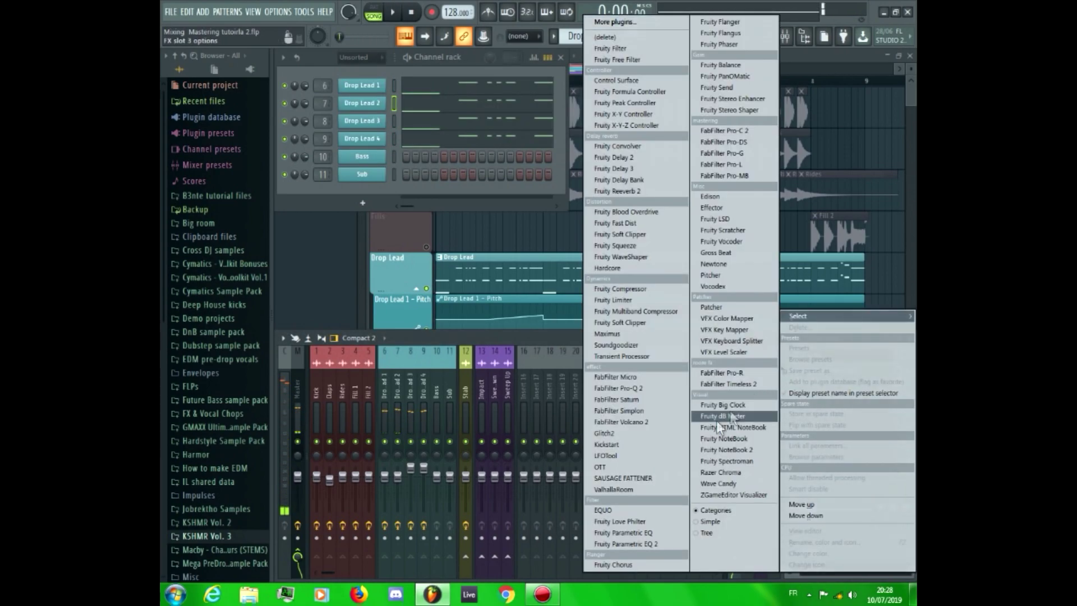
{"action": "left_click", "coordinate": [723, 425]}
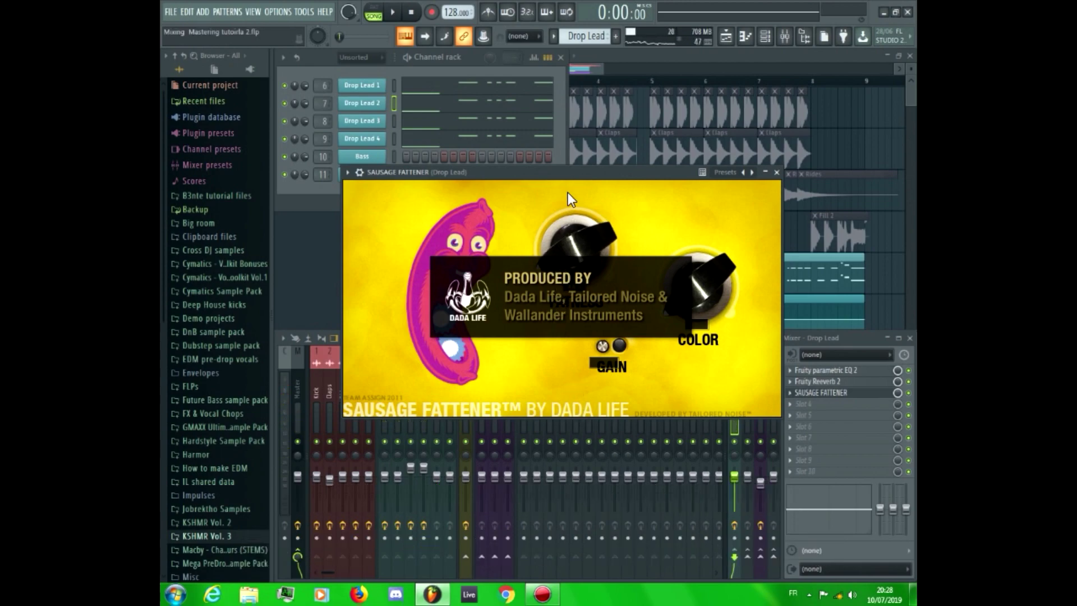
{"action": "key", "text": "space"}
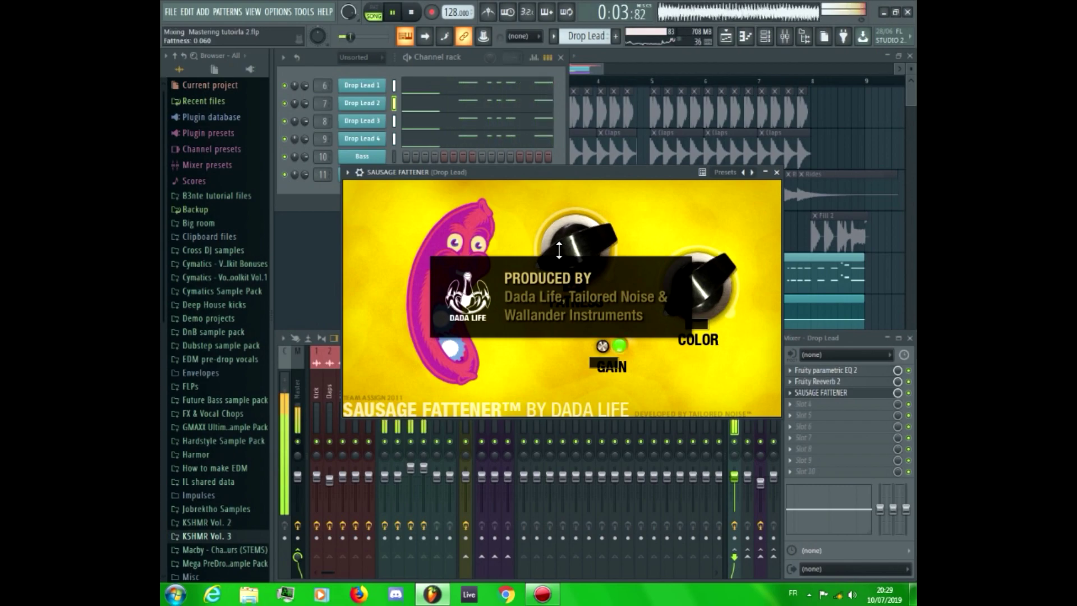
{"action": "left_click", "coordinate": [776, 171]}
{"action": "key", "text": "space"}
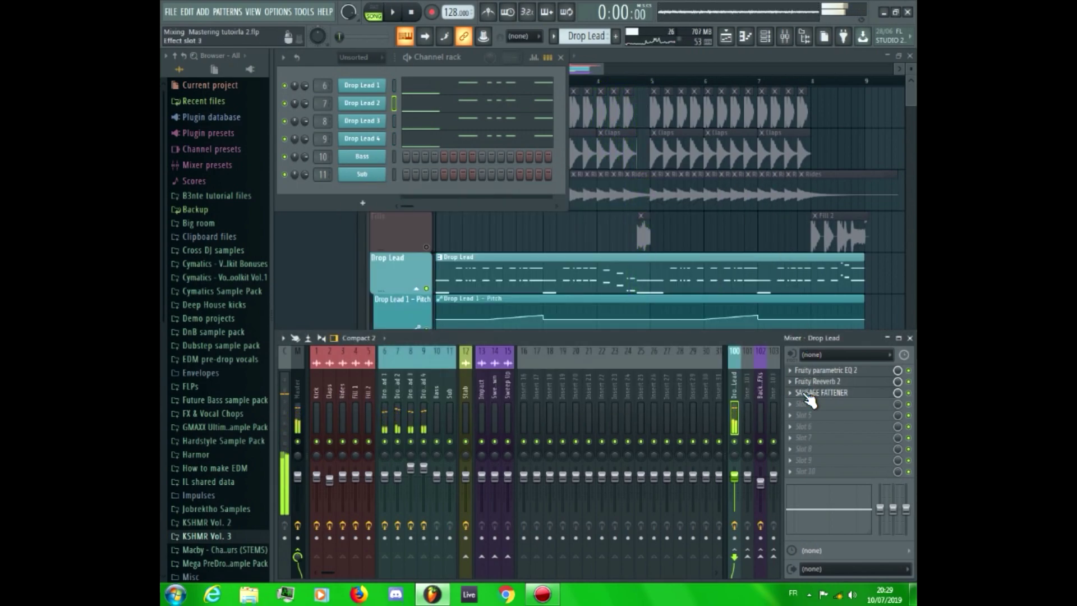
Add Kickstart in the Drop Lead bus's tenth effect slot as a sidechain and play back the leads.
{"action": "left_click", "coordinate": [815, 474]}
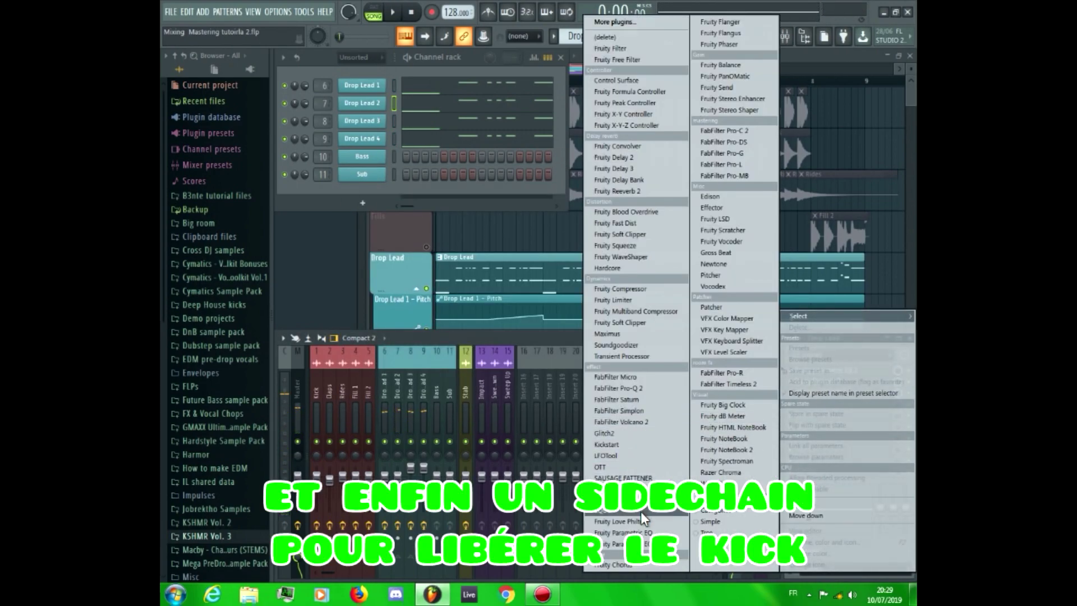
{"action": "left_click", "coordinate": [625, 445]}
{"action": "key", "text": "space"}
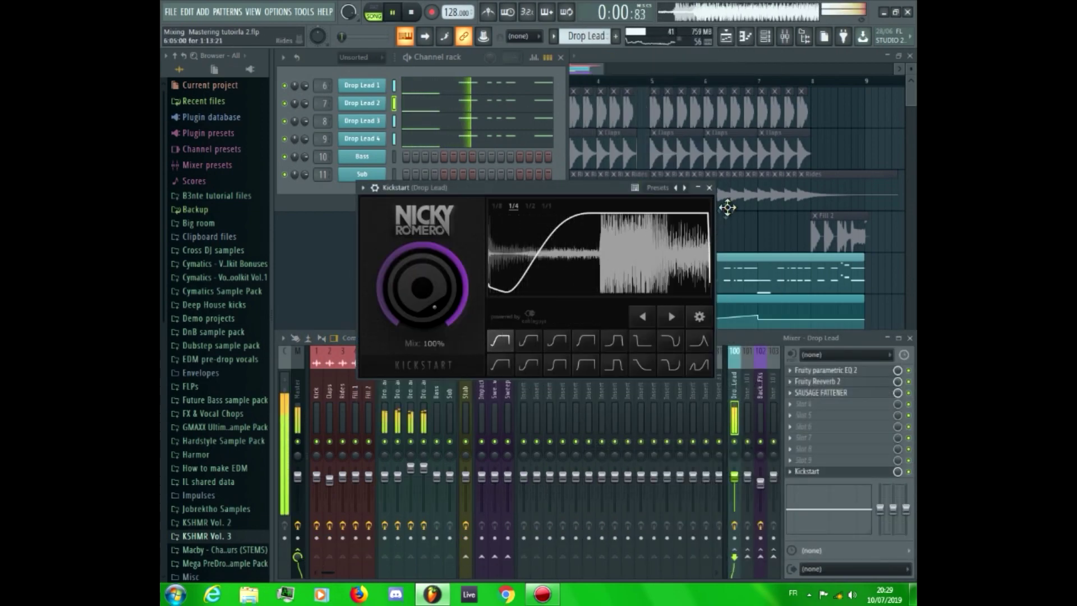
{"action": "left_click", "coordinate": [708, 187]}
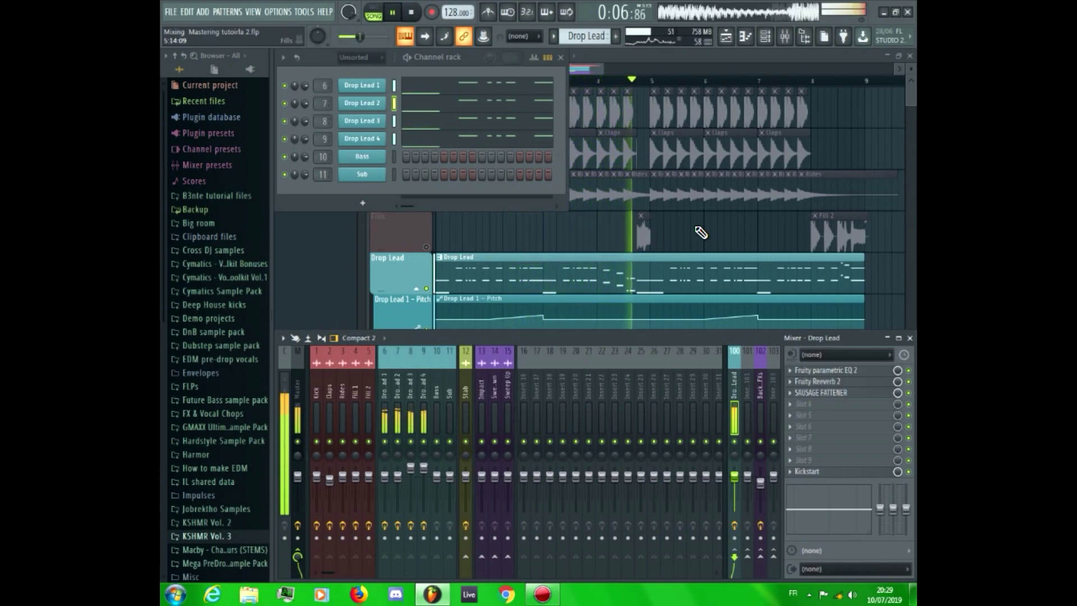
{"action": "key", "text": "space"}
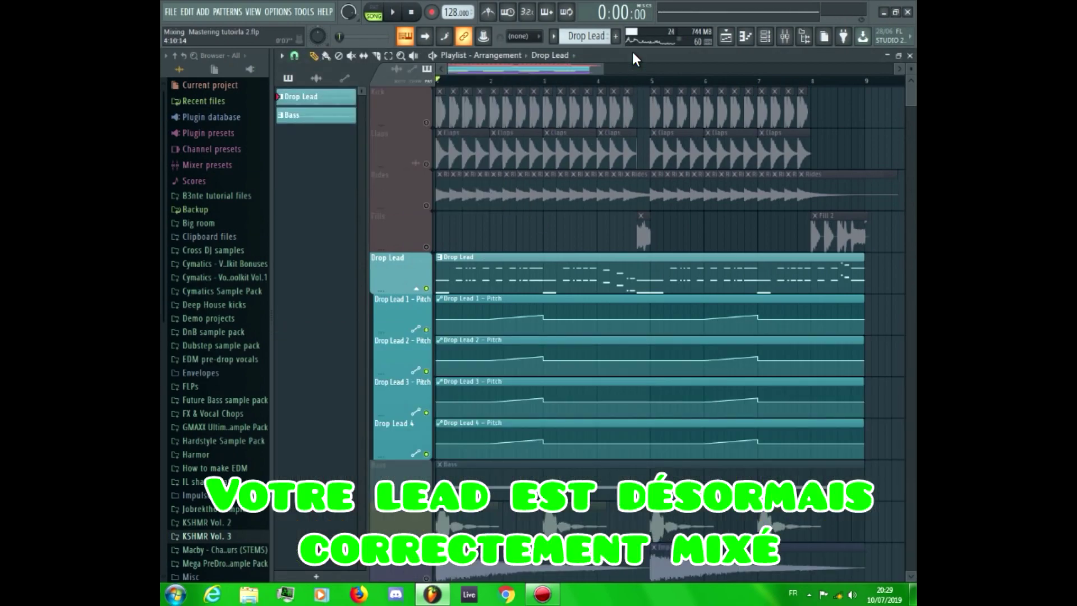
Solo the Bass track in the playlist and collapse the Drop Lead track group.
{"action": "scroll", "coordinate": [475, 259], "scroll_direction": "down", "scroll_amount": 3}
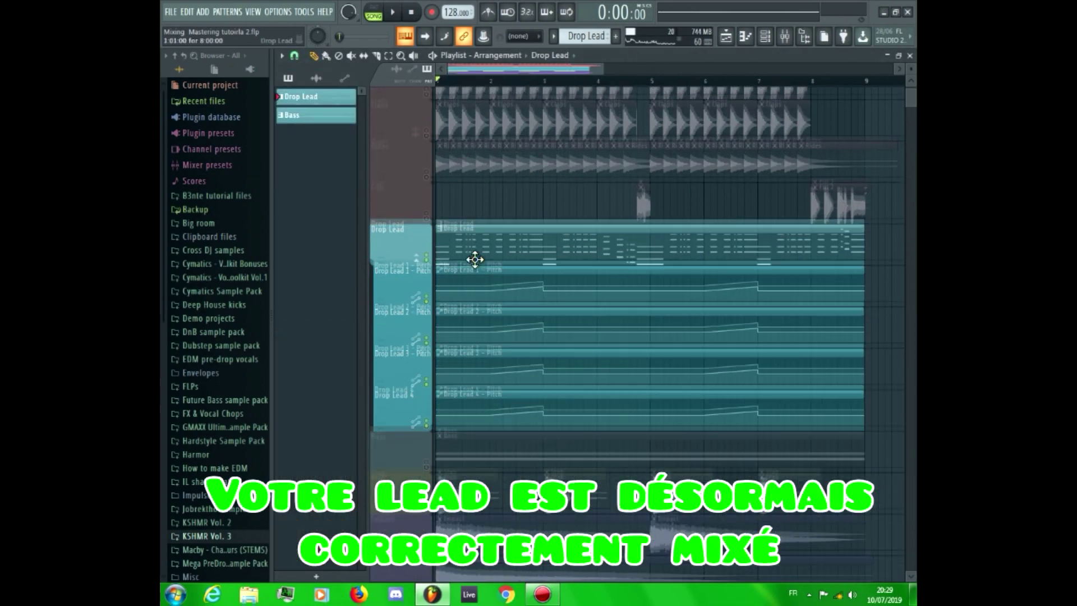
{"action": "right_click", "coordinate": [427, 331]}
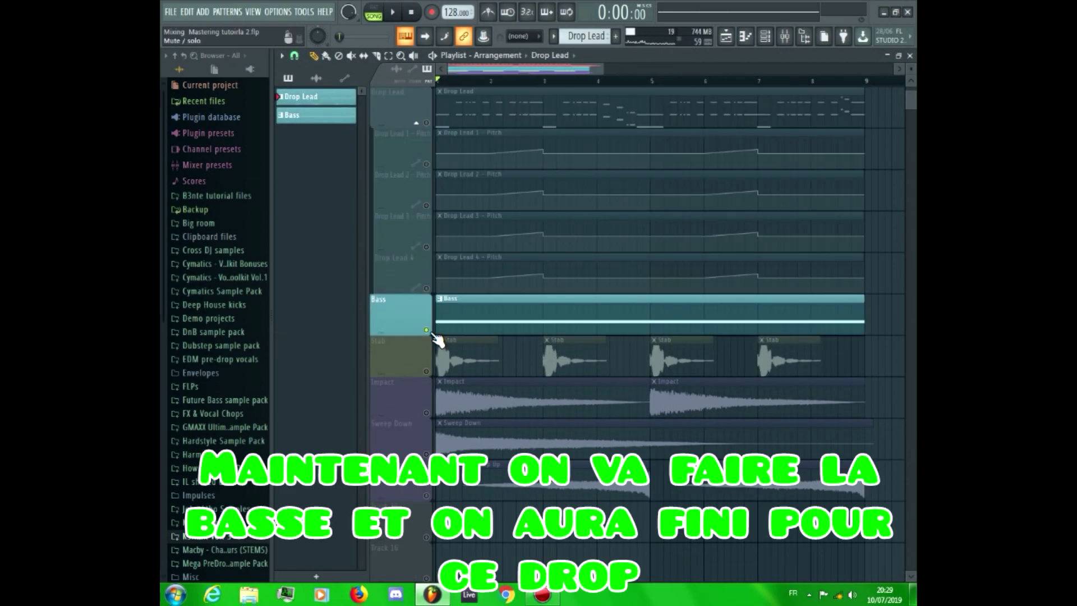
{"action": "left_click", "coordinate": [420, 123]}
{"action": "scroll", "coordinate": [402, 201], "scroll_direction": "up", "scroll_amount": 4}
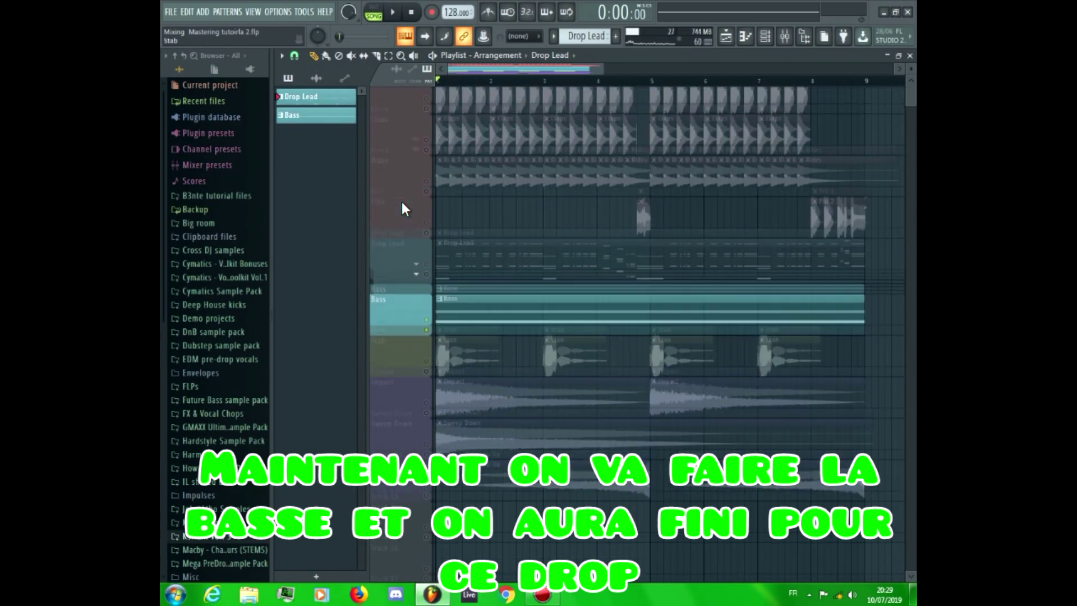
Play back the soloed bass and examine the Bass channel's notes in the piano roll.
{"action": "key", "text": "space"}
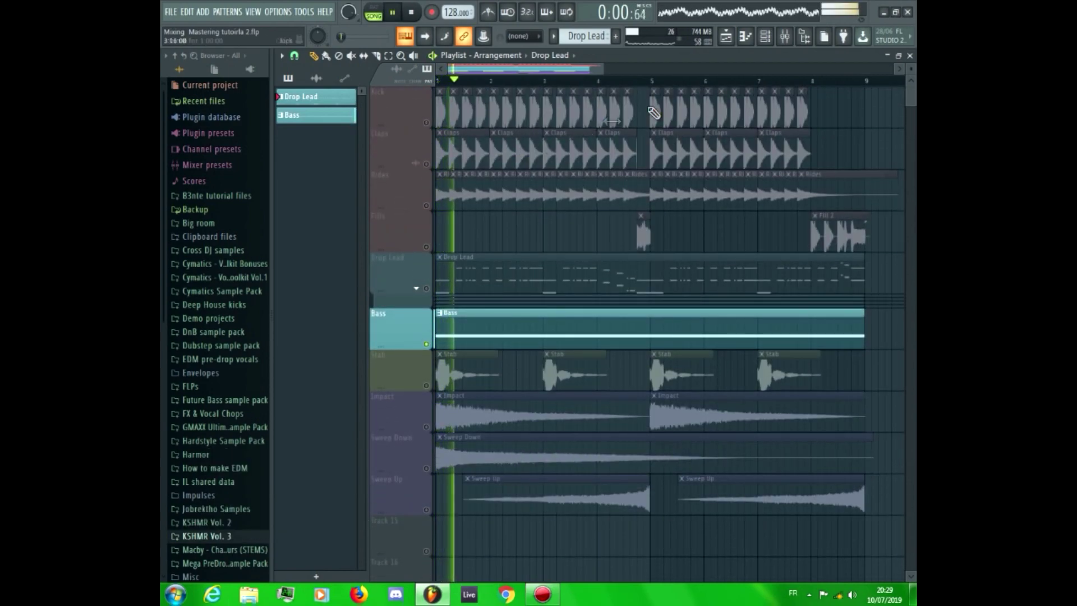
{"action": "left_click", "coordinate": [767, 38]}
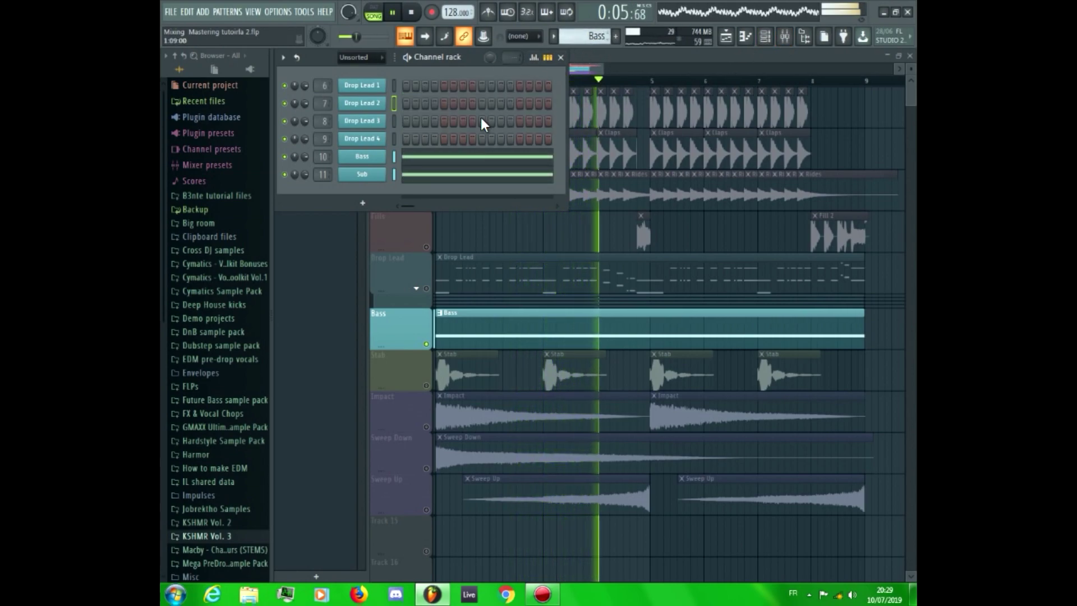
{"action": "left_click", "coordinate": [513, 157]}
{"action": "scroll", "coordinate": [445, 393], "scroll_direction": "down", "scroll_amount": 5}
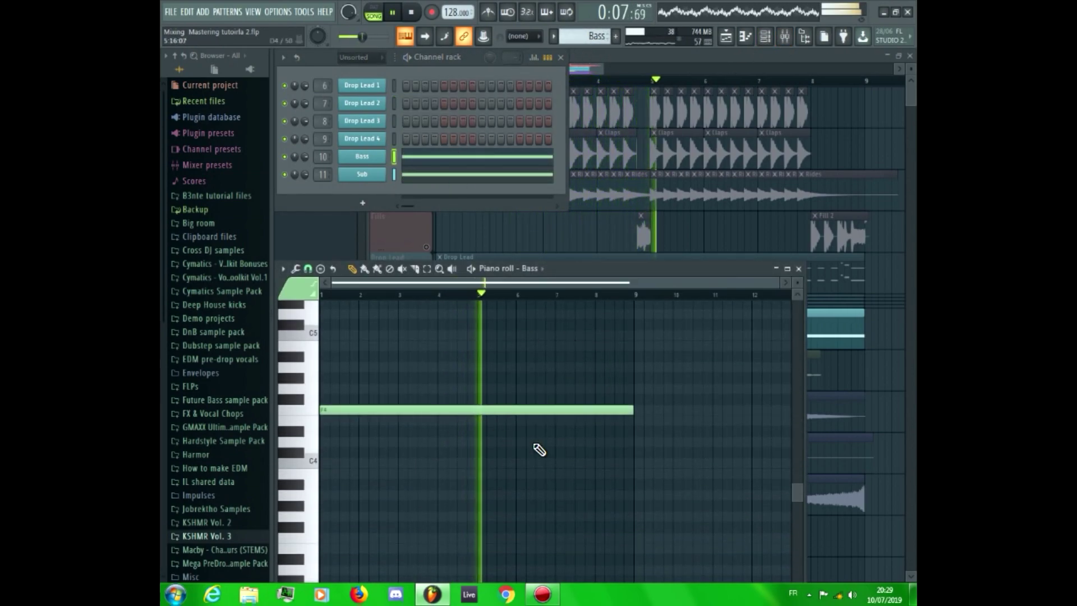
{"action": "key", "text": "space"}
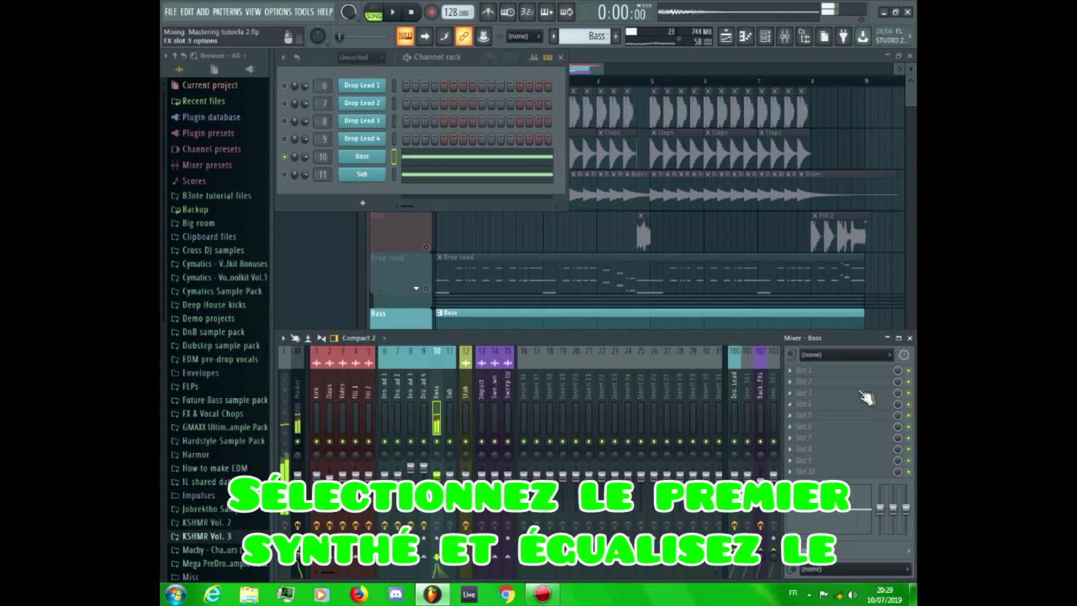
Add Fruity Parametric EQ 2 in the Bass mixer track's first effect slot and play back the bass.
{"action": "left_click", "coordinate": [874, 401]}
{"action": "left_click", "coordinate": [638, 566]}
{"action": "key", "text": "space"}
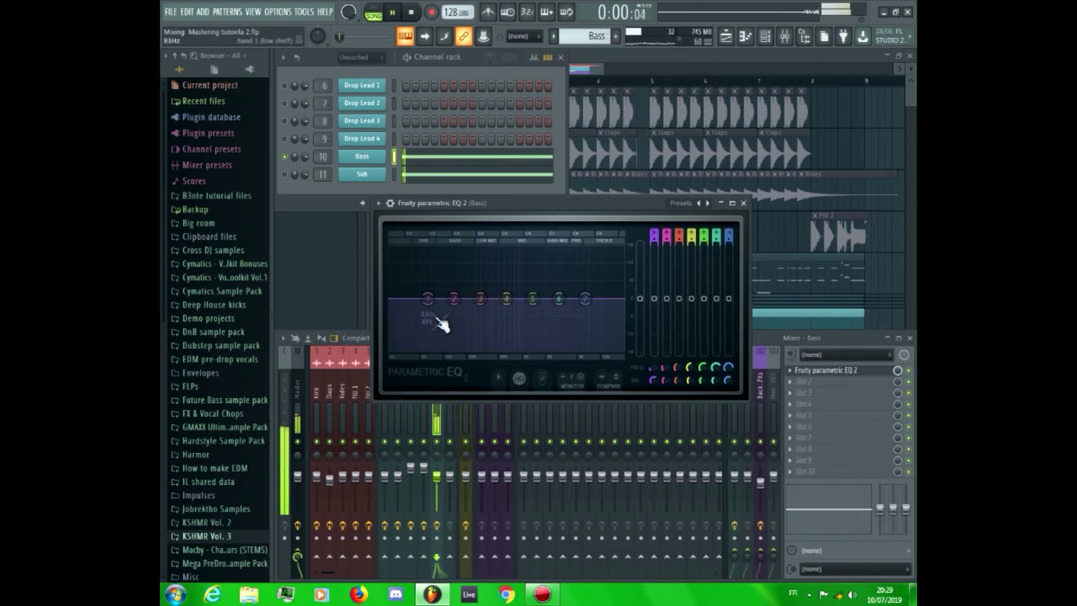
Roll off the Bass track's lows, boost its low mids and highs, and cut about 4.5 dB near 2214 Hz.
{"action": "right_click", "coordinate": [428, 299]}
{"action": "left_click", "coordinate": [424, 290]}
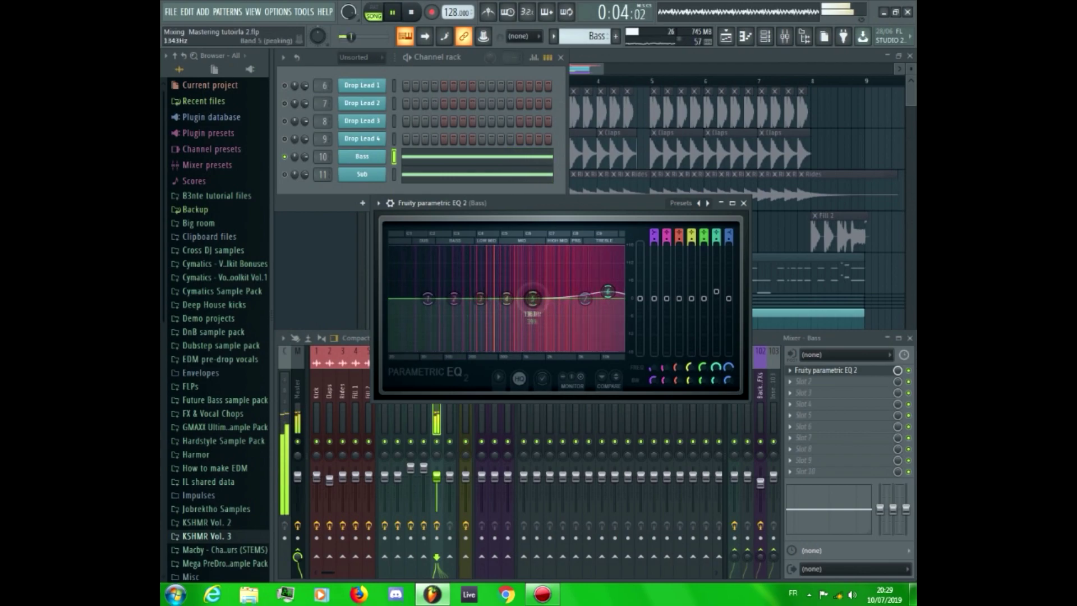
{"action": "left_click_drag", "start_coordinate": [496, 314], "coordinate": [491, 282]}
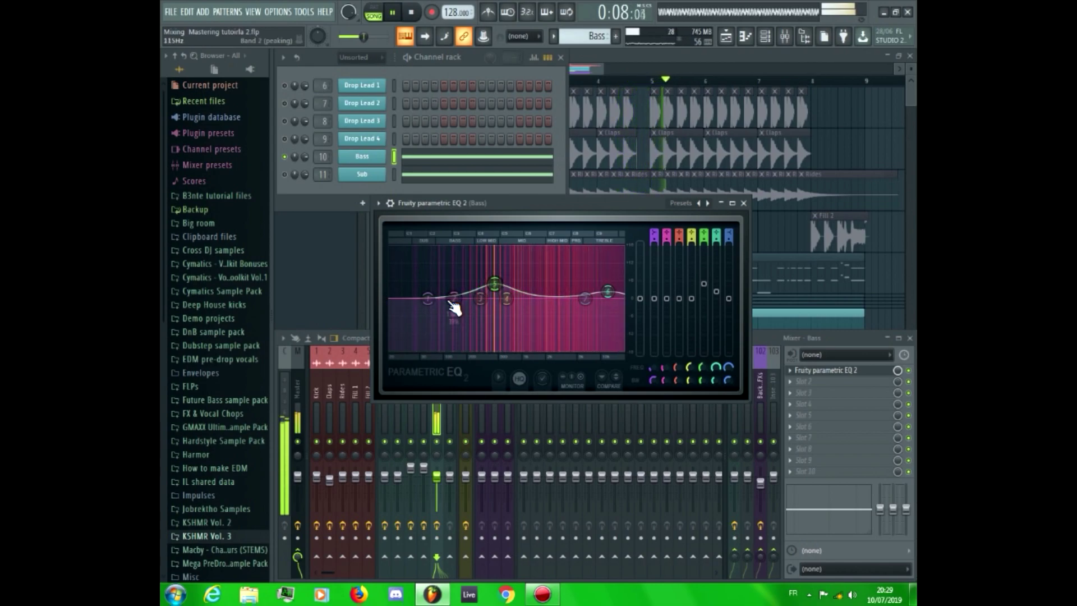
{"action": "left_click_drag", "start_coordinate": [427, 299], "coordinate": [439, 348]}
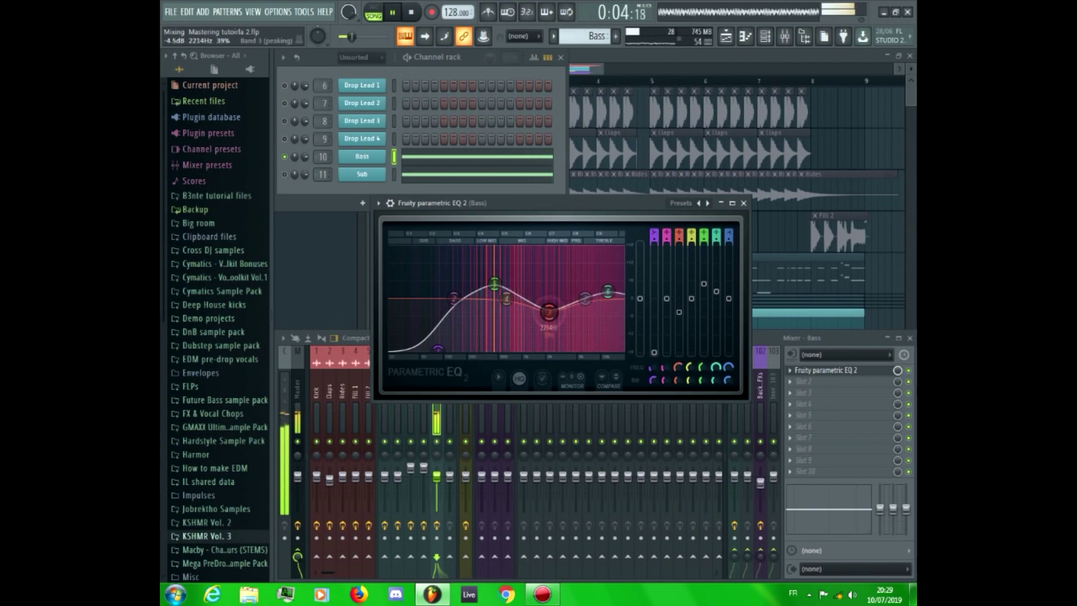
{"action": "key", "text": "space"}
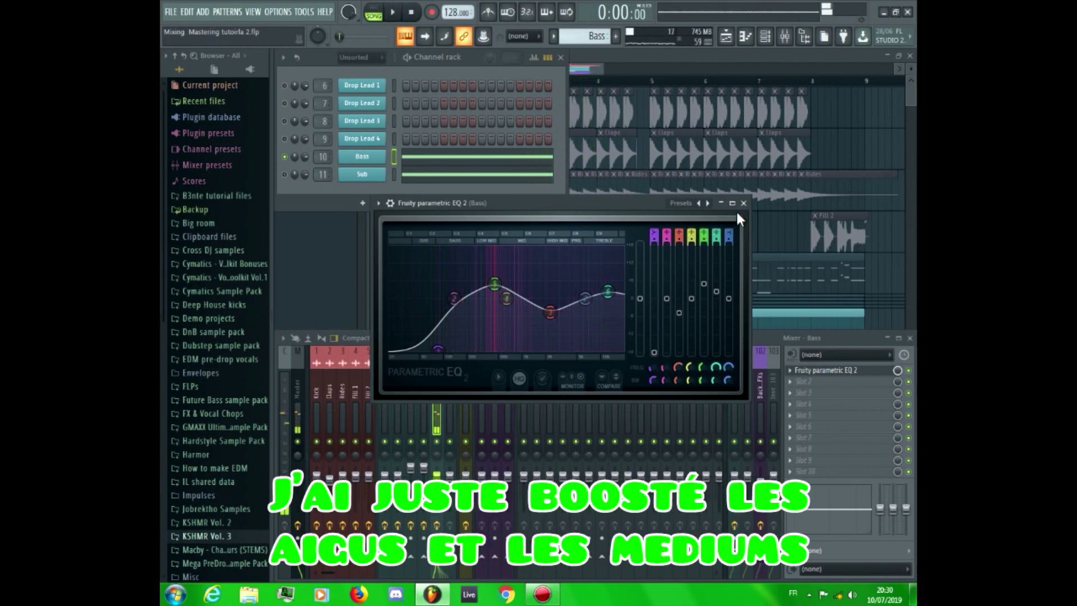
{"action": "left_click", "coordinate": [743, 203]}
Listen to the Sub channel on its own and add Fruity Parametric EQ 2 in the Sub mixer track's first effect slot.
{"action": "key", "text": "space"}
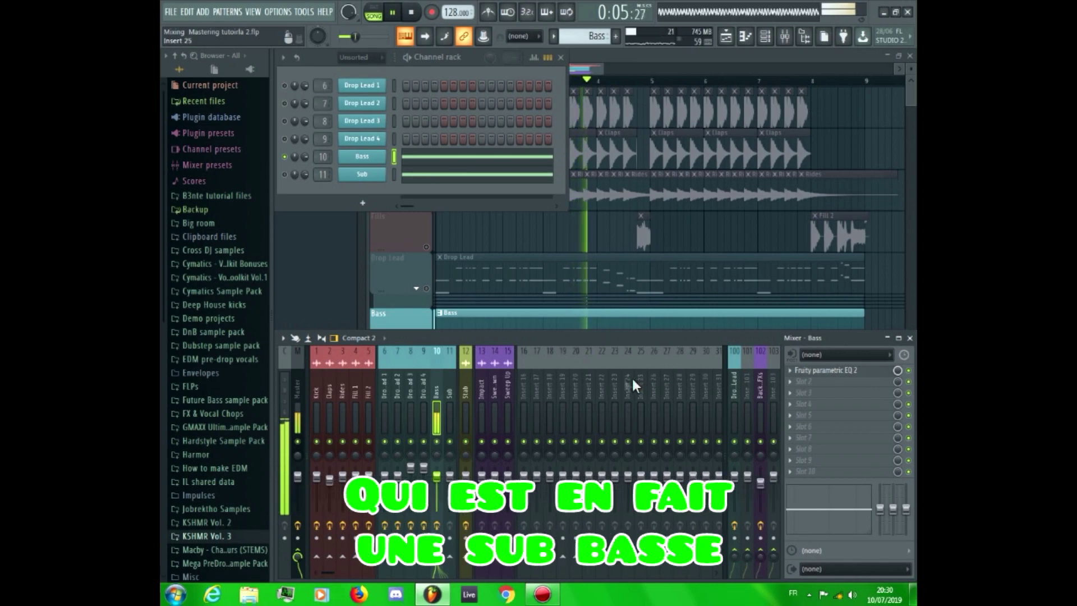
{"action": "key", "text": "space"}
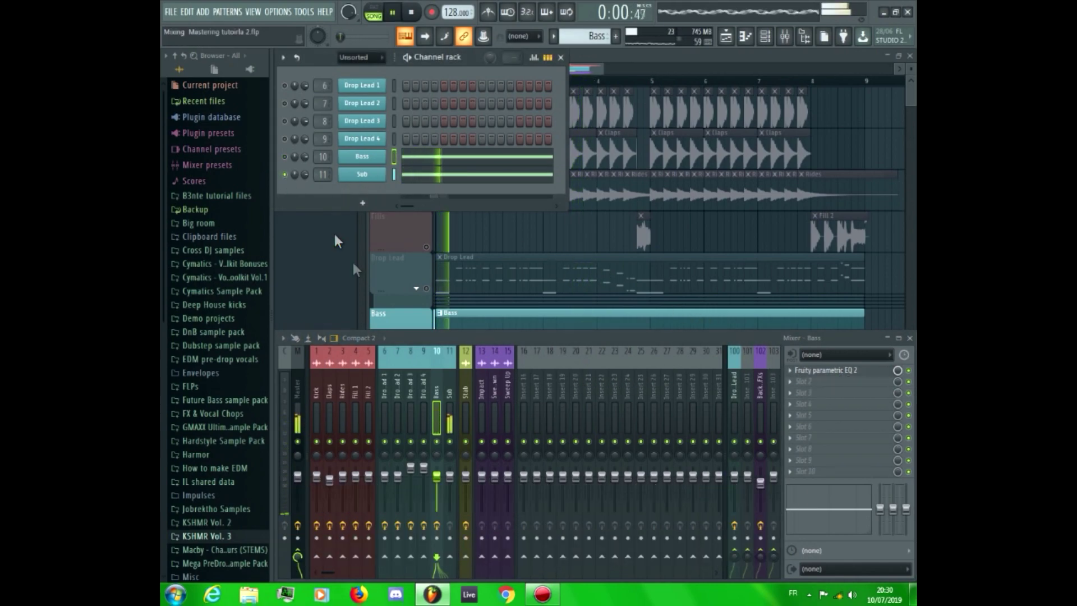
{"action": "left_click", "coordinate": [448, 394]}
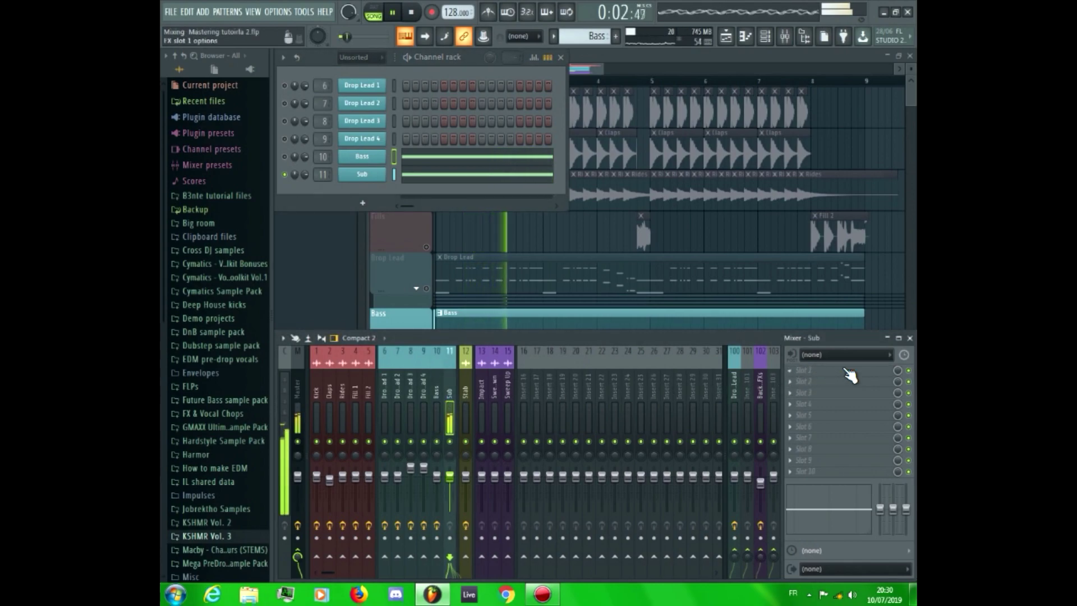
{"action": "left_click", "coordinate": [824, 370]}
{"action": "left_click", "coordinate": [654, 541]}
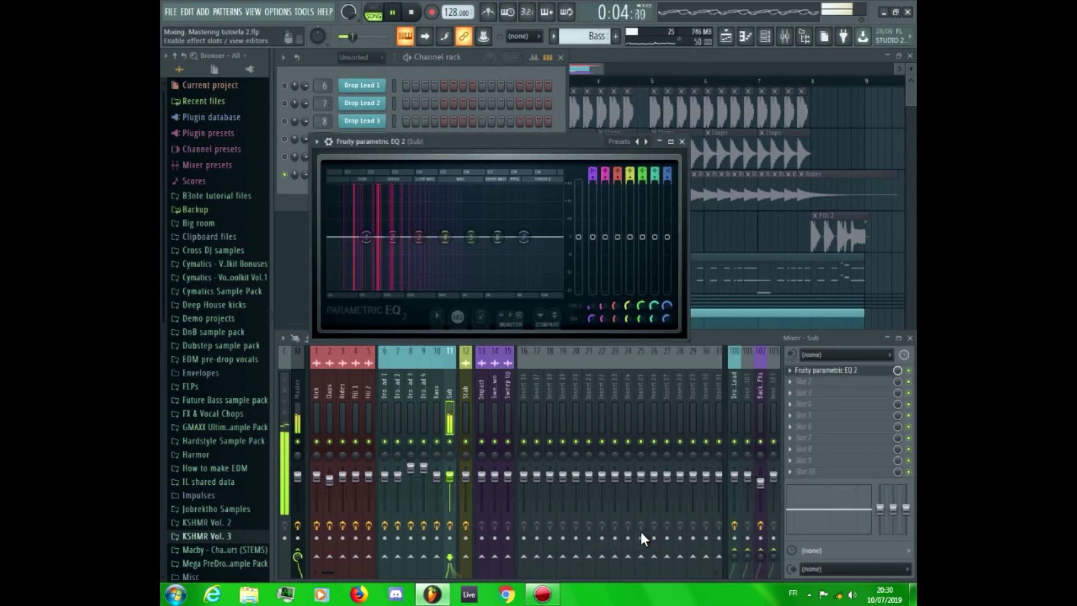
Roll off the Sub track's highs, cut 18 dB at about 21 Hz with the low band, and boost about 6 dB at 45 Hz.
{"action": "left_click_drag", "start_coordinate": [523, 236], "coordinate": [437, 287]}
{"action": "left_click_drag", "start_coordinate": [392, 236], "coordinate": [359, 216]}
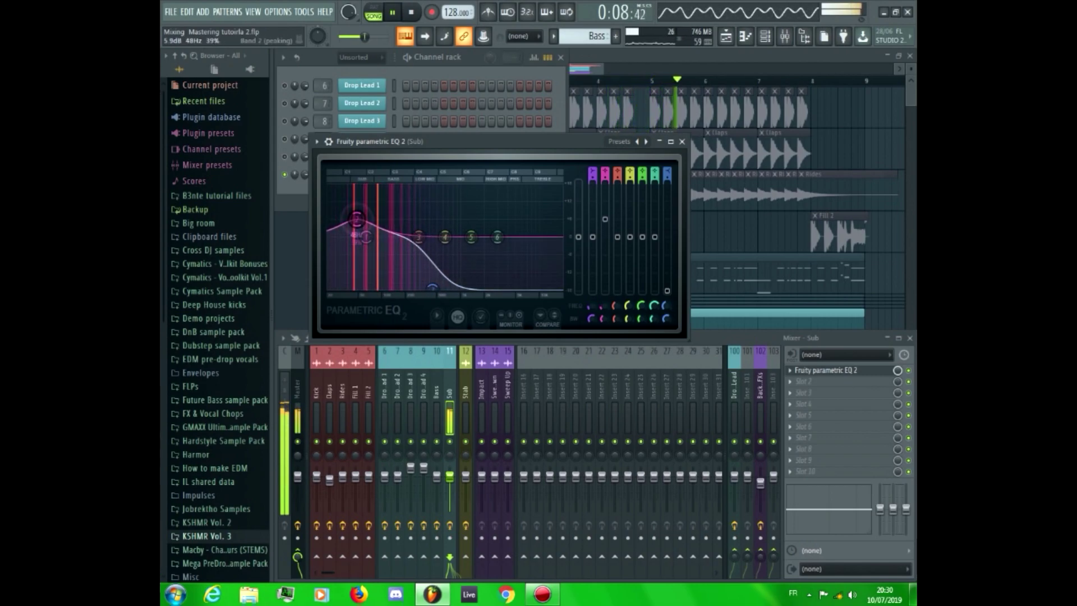
{"action": "left_click_drag", "start_coordinate": [366, 236], "coordinate": [329, 287]}
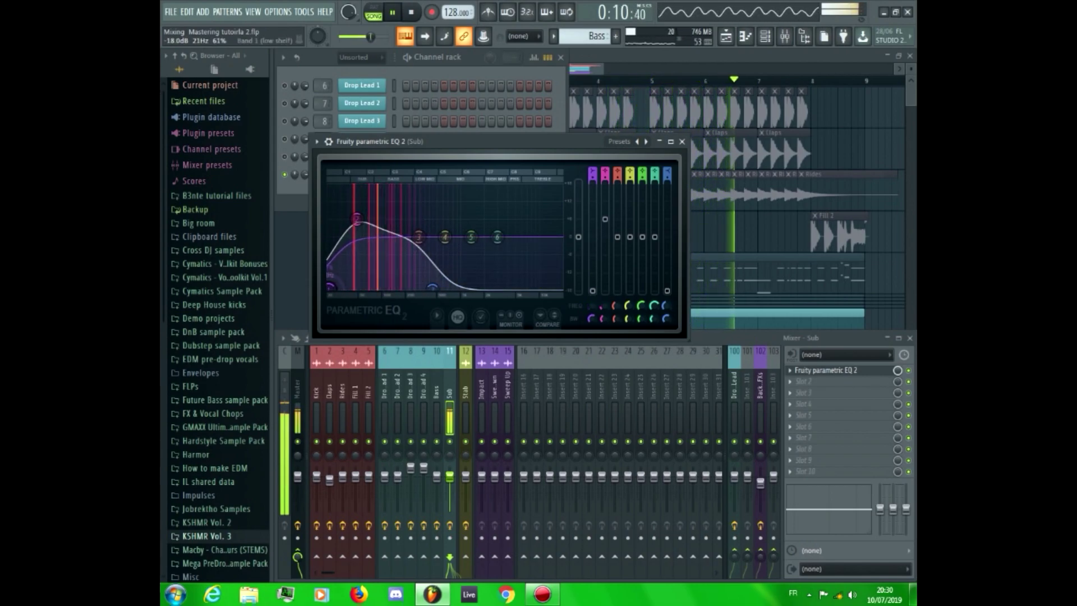
{"action": "left_click_drag", "start_coordinate": [357, 225], "coordinate": [355, 226]}
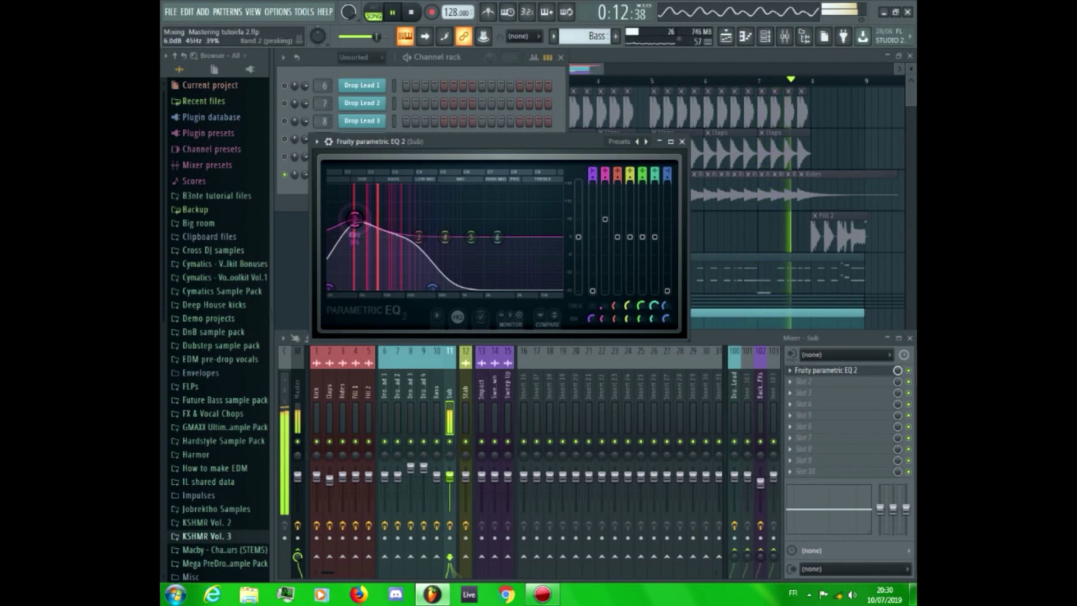
{"action": "left_click", "coordinate": [682, 142]}
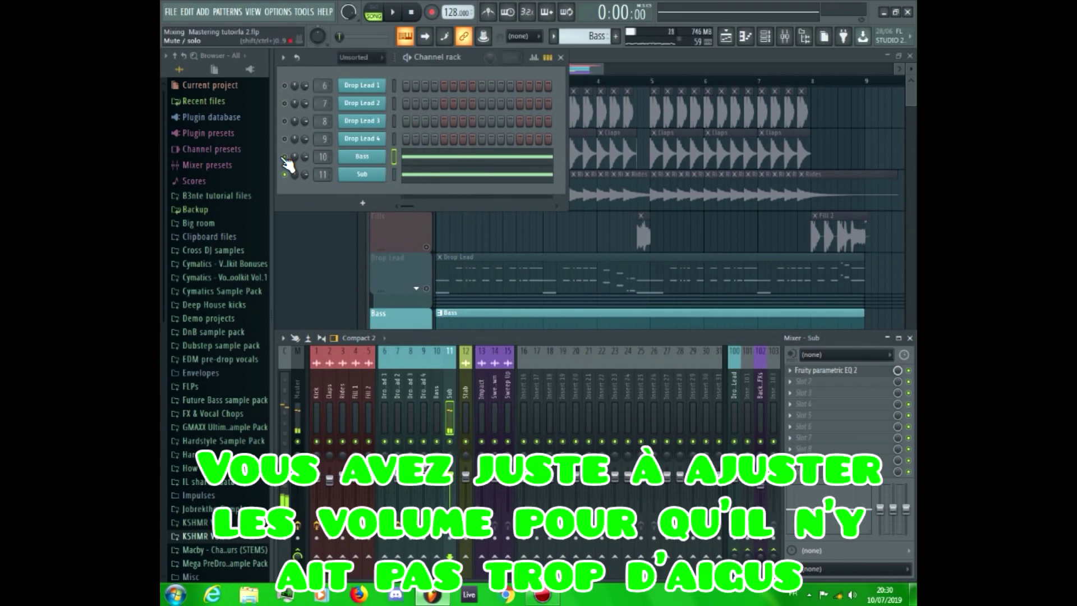
Unmute the Bass channel and lower the Bass mixer track's volume to about -7.2 dB while listening with the Sub.
{"action": "left_click", "coordinate": [284, 157]}
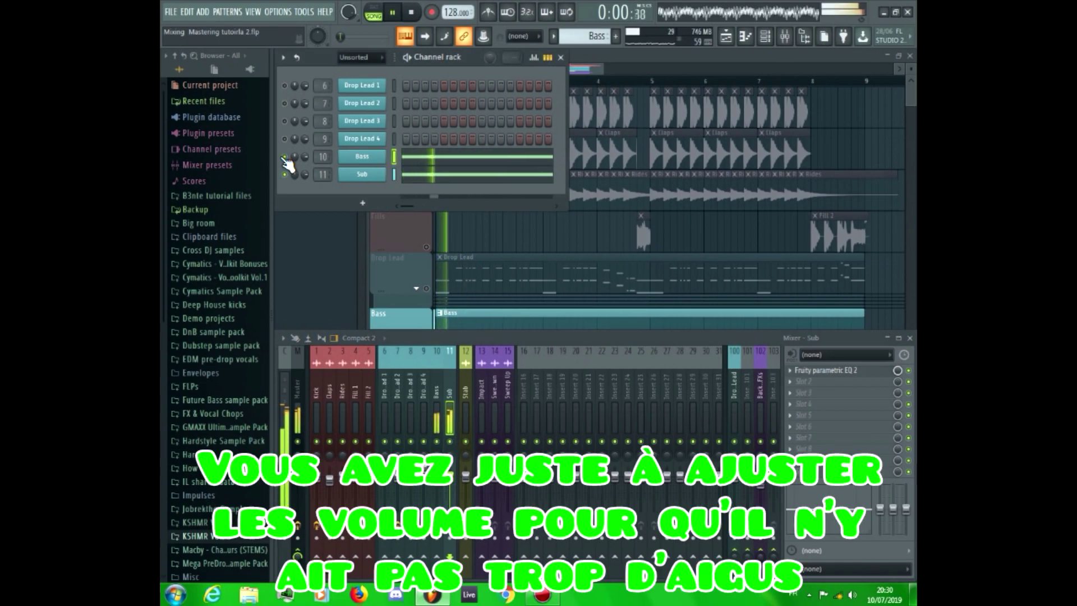
{"action": "left_click", "coordinate": [437, 407]}
{"action": "left_click_drag", "start_coordinate": [460, 468], "coordinate": [460, 480]}
{"action": "key", "text": "space"}
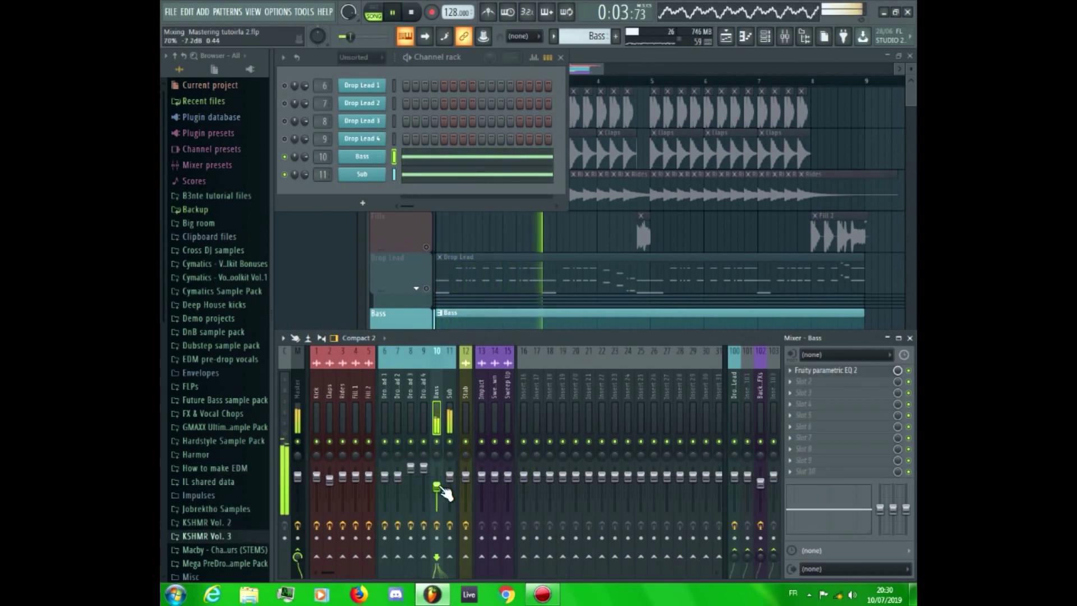
{"action": "key", "text": "space"}
Route the Bass and Sub mixer tracks to insert 101, name that insert Bass and give it the teal color.
{"action": "left_click", "coordinate": [447, 417], "text": "ctrl"}
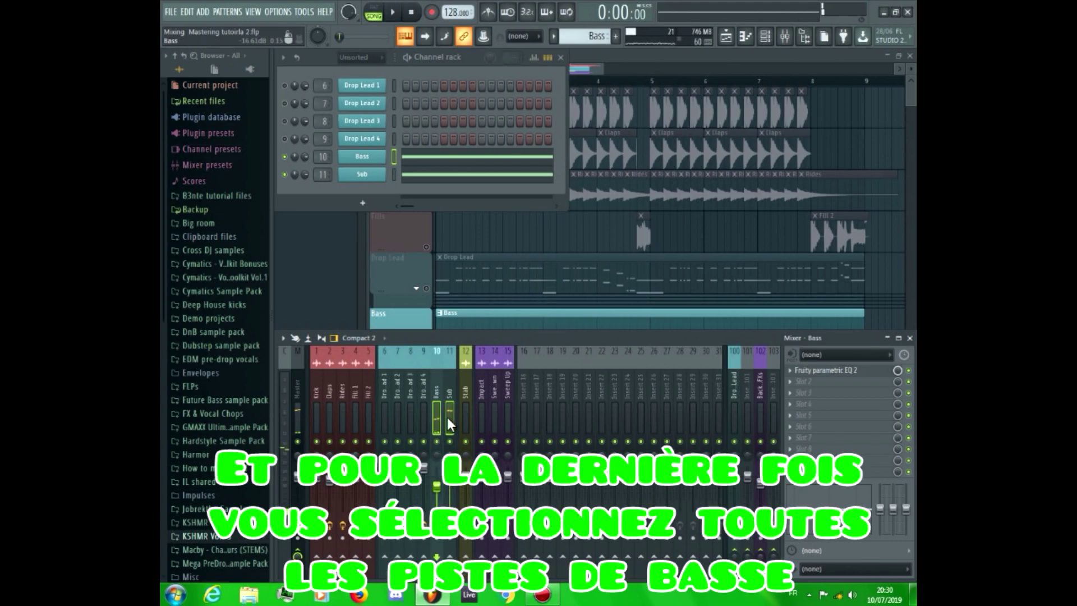
{"action": "left_click", "coordinate": [746, 539]}
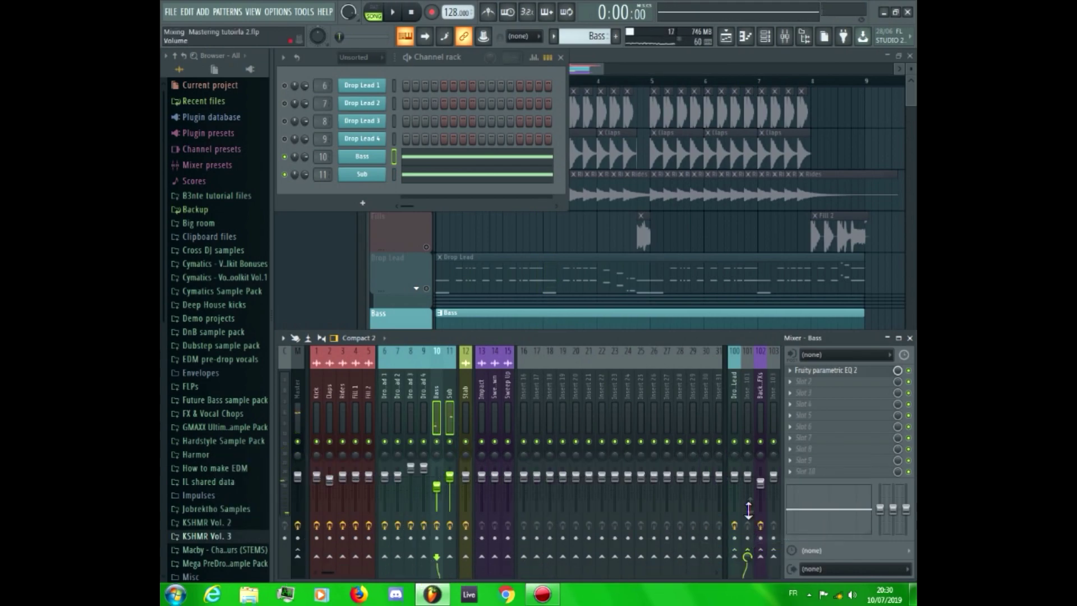
{"action": "right_click", "coordinate": [746, 391]}
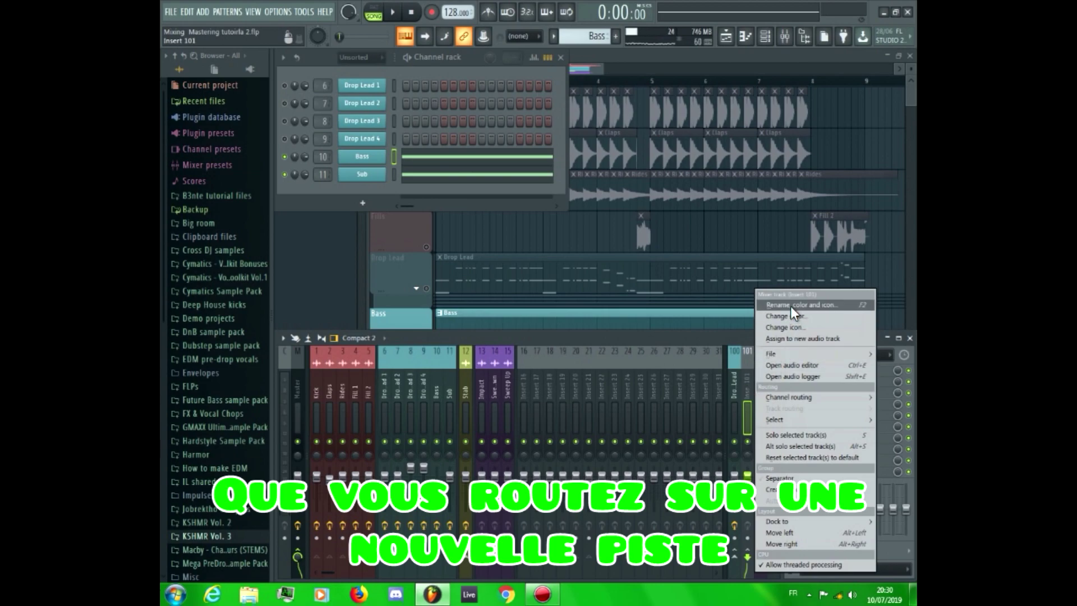
{"action": "left_click", "coordinate": [789, 305]}
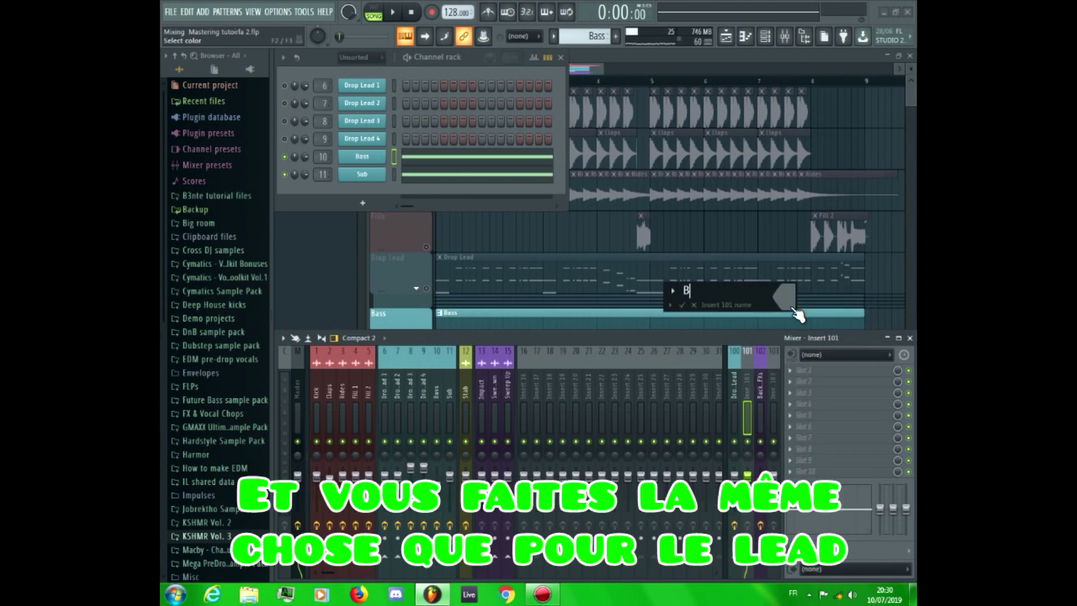
{"action": "type", "text": "Bass"}
{"action": "left_click", "coordinate": [784, 303]}
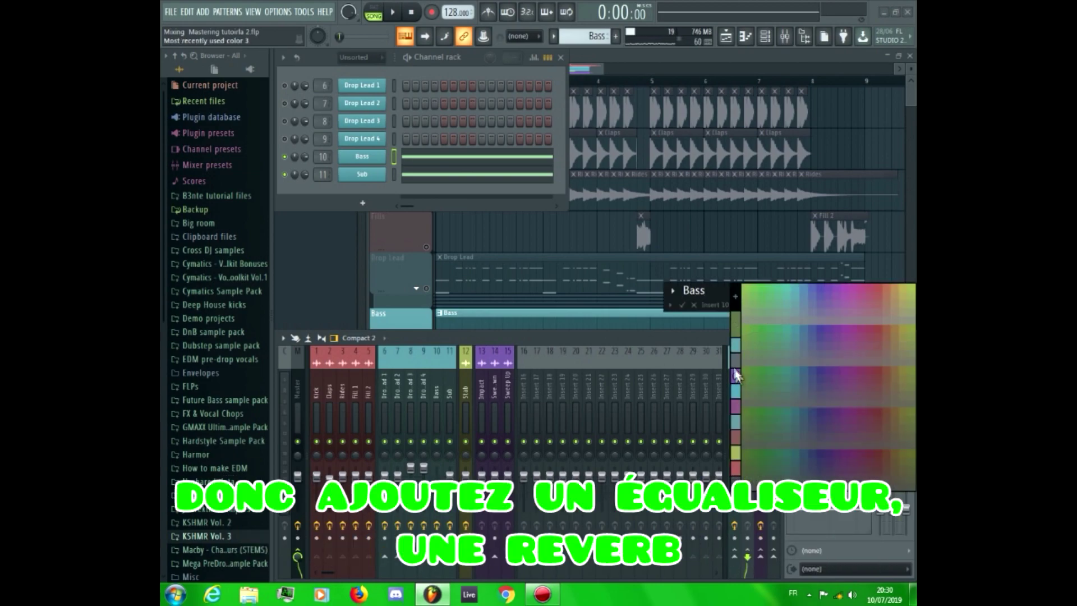
{"action": "left_click", "coordinate": [735, 344]}
{"action": "left_click", "coordinate": [681, 305]}
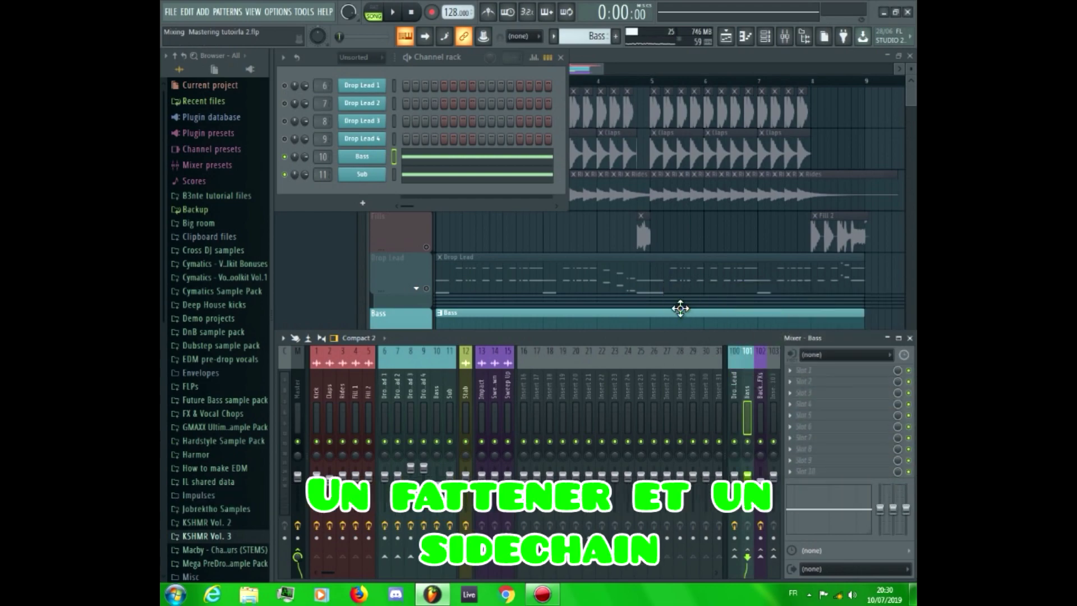
Add Fruity Parametric EQ 2 in the Bass bus's first effect slot and play back the basses.
{"action": "left_click", "coordinate": [807, 370]}
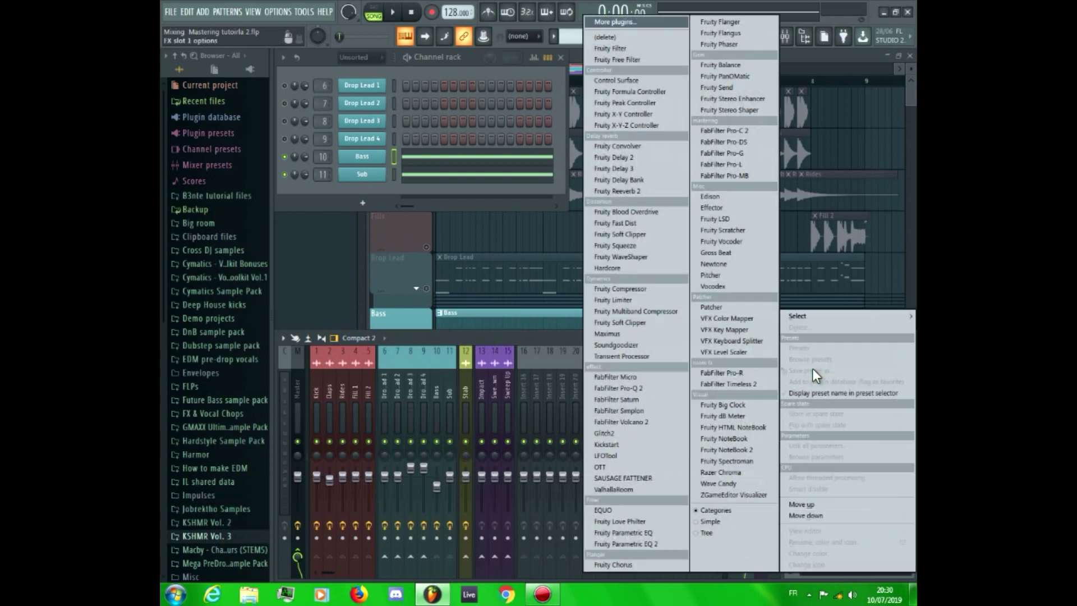
{"action": "left_click", "coordinate": [663, 539]}
{"action": "key", "text": "space"}
Boost the Bass bus's highs, low mids and lows slightly, reduce its mids, and cut the lowest frequencies.
{"action": "left_click_drag", "start_coordinate": [471, 236], "coordinate": [544, 227]}
{"action": "mouse_move", "coordinate": [444, 236]}
{"action": "left_mouse_down"}
{"action": "mouse_move", "coordinate": [415, 224]}
{"action": "mouse_move", "coordinate": [433, 229]}
{"action": "left_mouse_up"}
{"action": "left_click_drag", "start_coordinate": [497, 237], "coordinate": [484, 250]}
{"action": "mouse_move", "coordinate": [366, 237]}
{"action": "left_mouse_down"}
{"action": "mouse_move", "coordinate": [363, 217]}
{"action": "mouse_move", "coordinate": [374, 234]}
{"action": "left_mouse_up"}
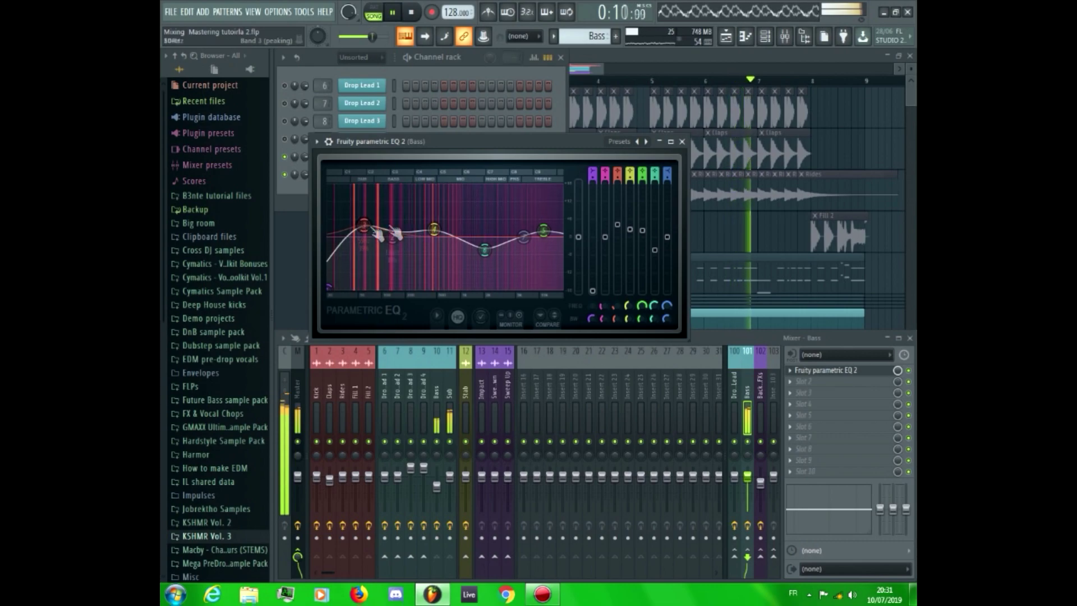
{"action": "left_click", "coordinate": [682, 142]}
{"action": "key", "text": "space"}
Add Fruity Reeverb 2 in the Bass bus's second effect slot with wet level about 70% and low cut at 334 Hz.
{"action": "left_click", "coordinate": [805, 381]}
{"action": "mouse_move", "coordinate": [841, 316]}
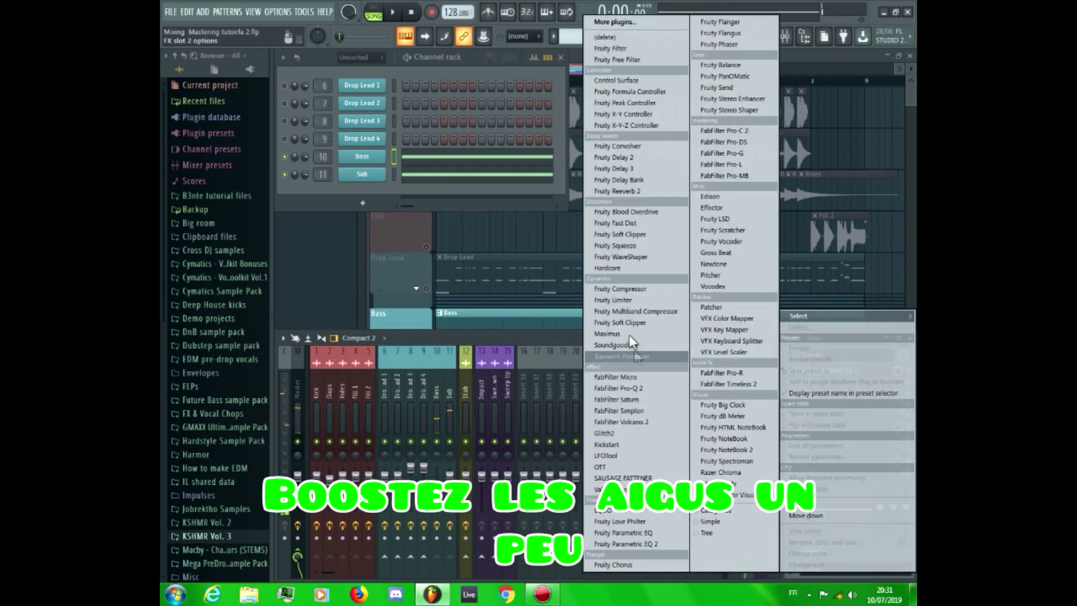
{"action": "left_click", "coordinate": [641, 190]}
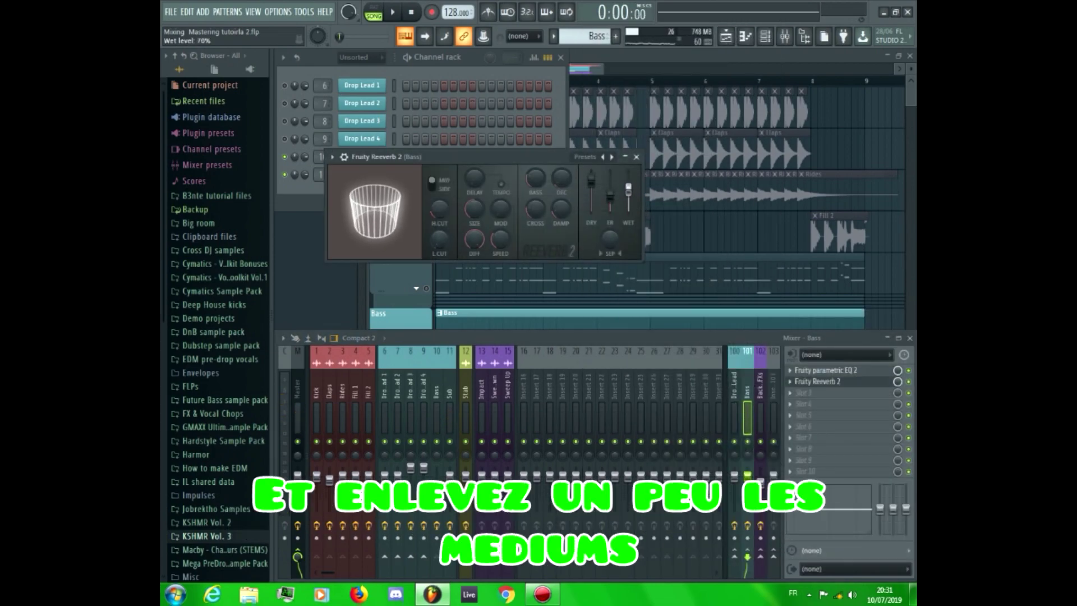
{"action": "key", "text": "space"}
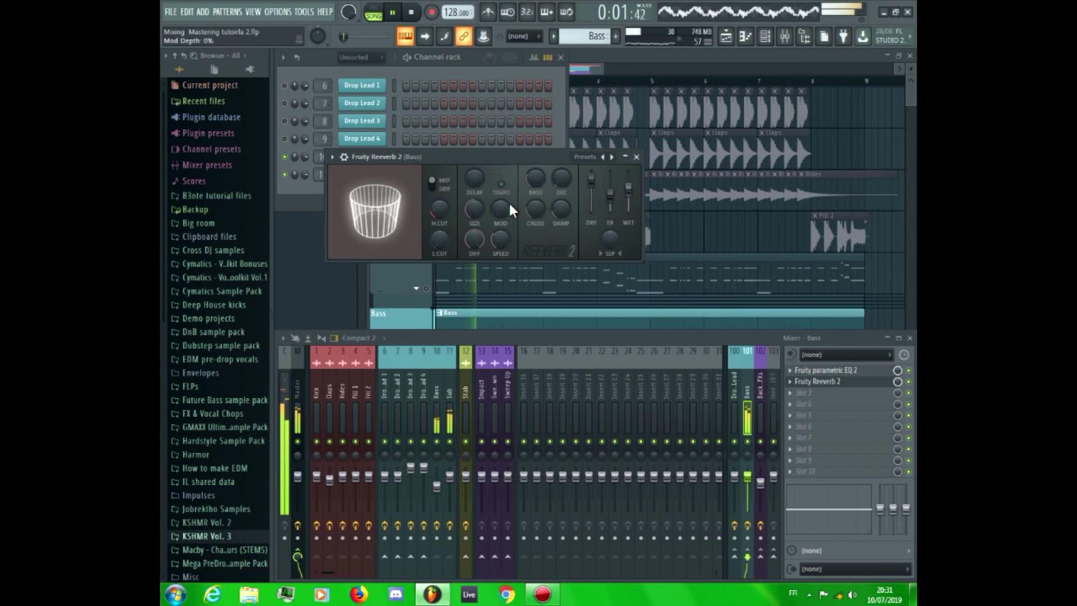
{"action": "mouse_move", "coordinate": [439, 240]}
{"action": "left_mouse_down"}
{"action": "mouse_move", "coordinate": [439, 227]}
{"action": "mouse_move", "coordinate": [433, 245]}
{"action": "left_mouse_up"}
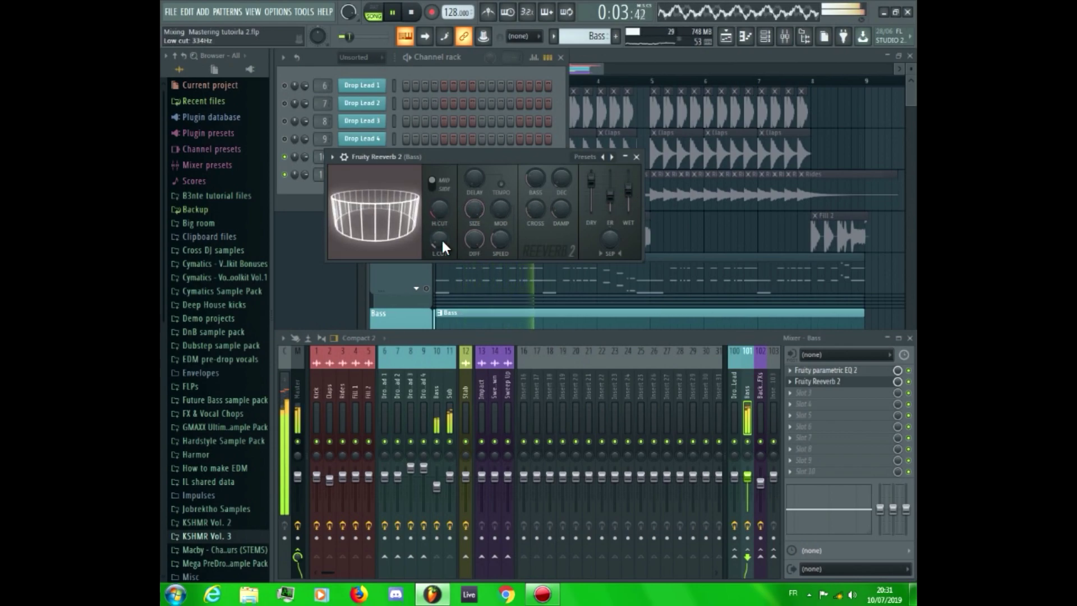
{"action": "left_click", "coordinate": [635, 157]}
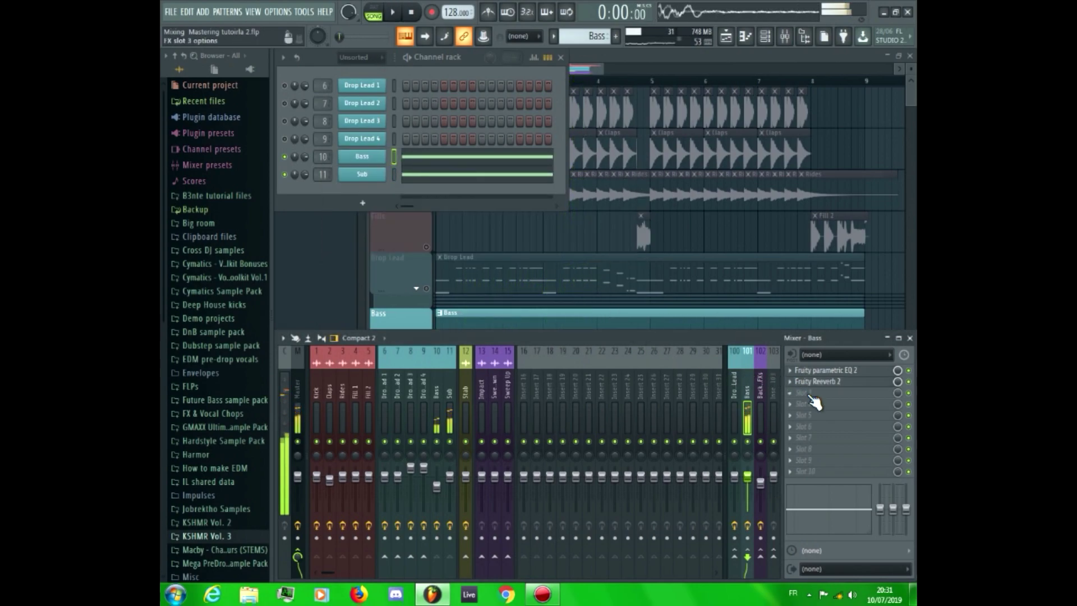
Add SAUSAGE FATTENER in the Bass bus's third effect slot with fatness at 0.070.
{"action": "key", "text": "space"}
{"action": "left_click", "coordinate": [799, 392]}
{"action": "left_click", "coordinate": [621, 477]}
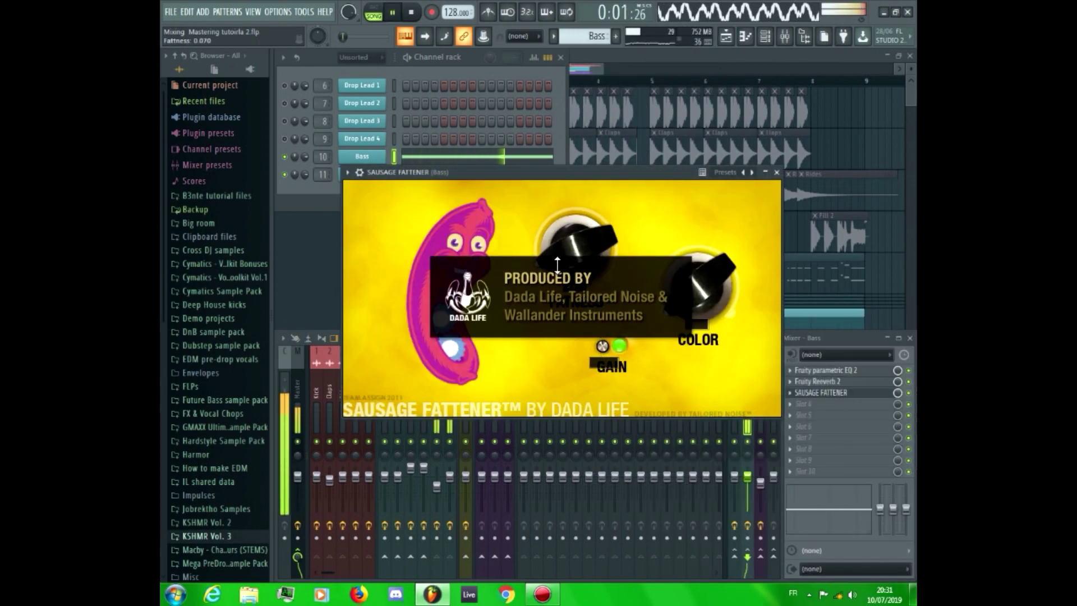
{"action": "left_click", "coordinate": [777, 172]}
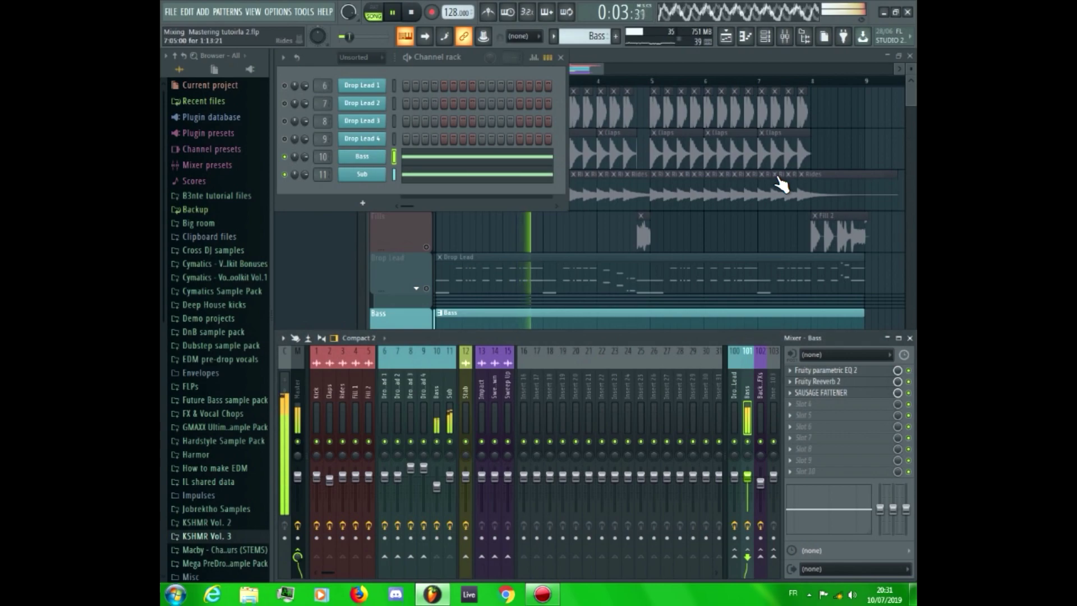
Add Kickstart in the Bass bus's tenth effect slot, audition the Tighter curve and choose the Subbass Chain curve.
{"action": "left_click", "coordinate": [812, 470]}
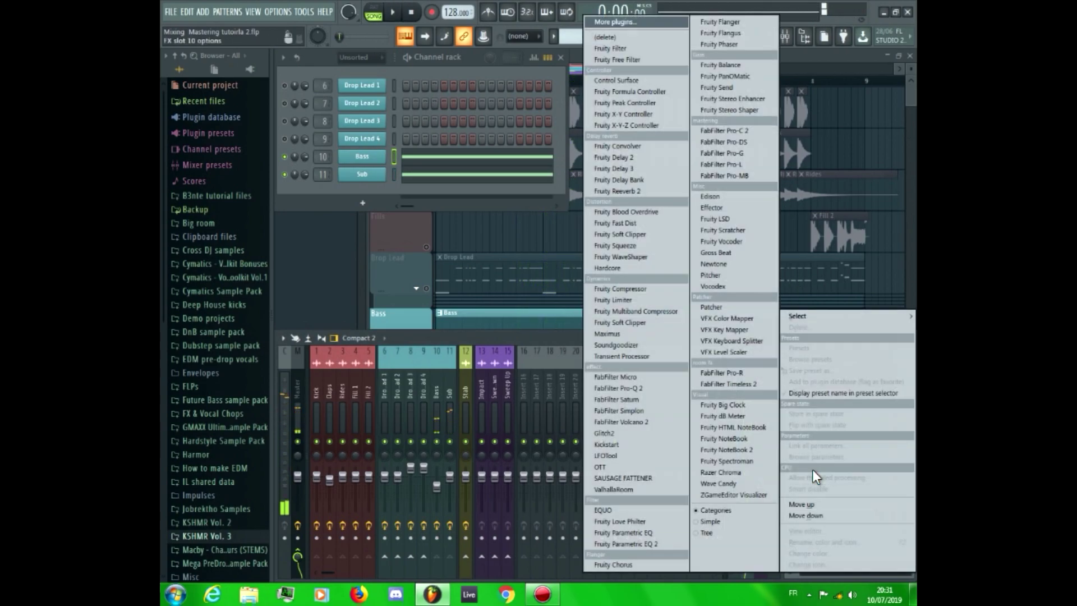
{"action": "left_click", "coordinate": [624, 446]}
{"action": "left_click", "coordinate": [530, 328]}
{"action": "key", "text": "space"}
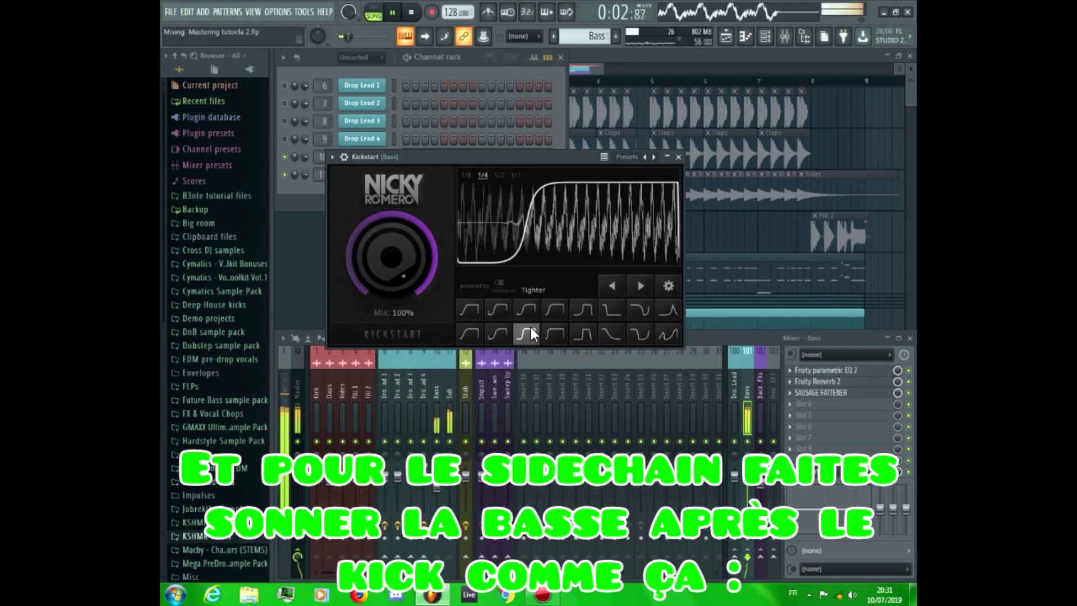
{"action": "left_click", "coordinate": [581, 310]}
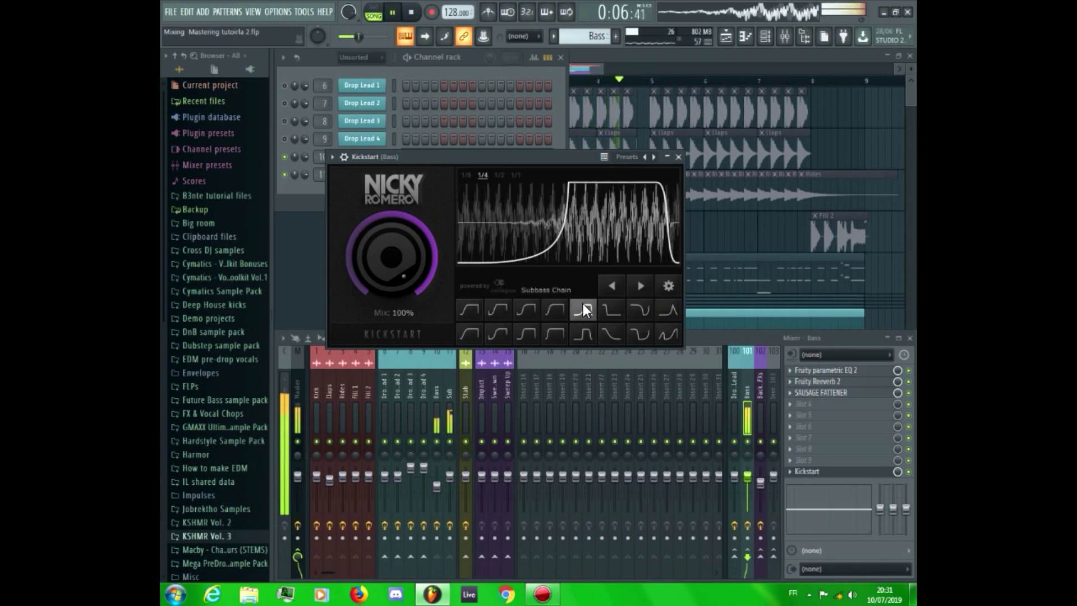
{"action": "key", "text": "space"}
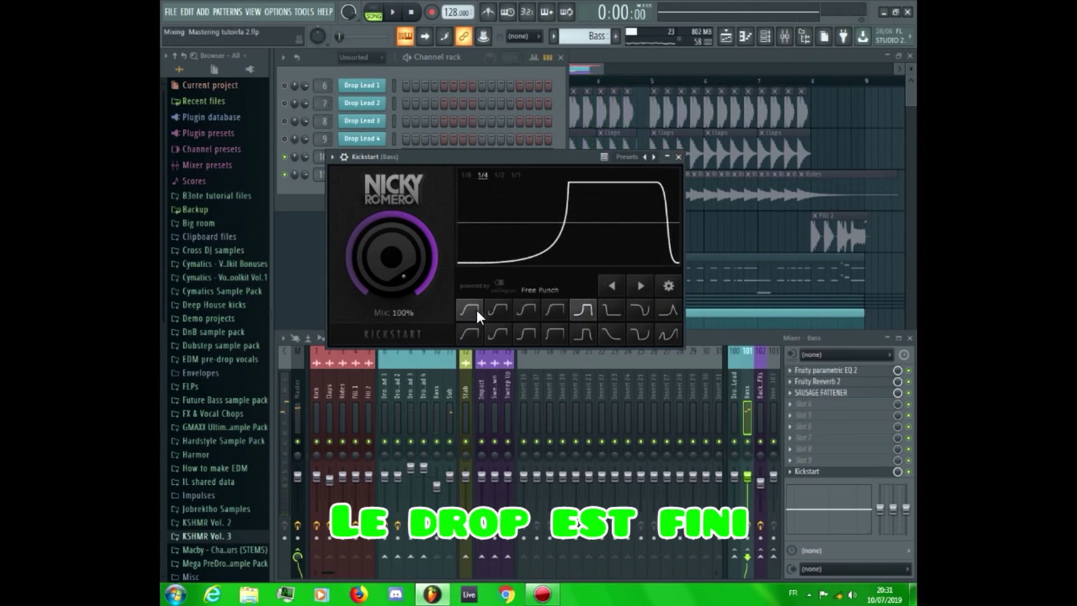
{"action": "left_click", "coordinate": [678, 157]}
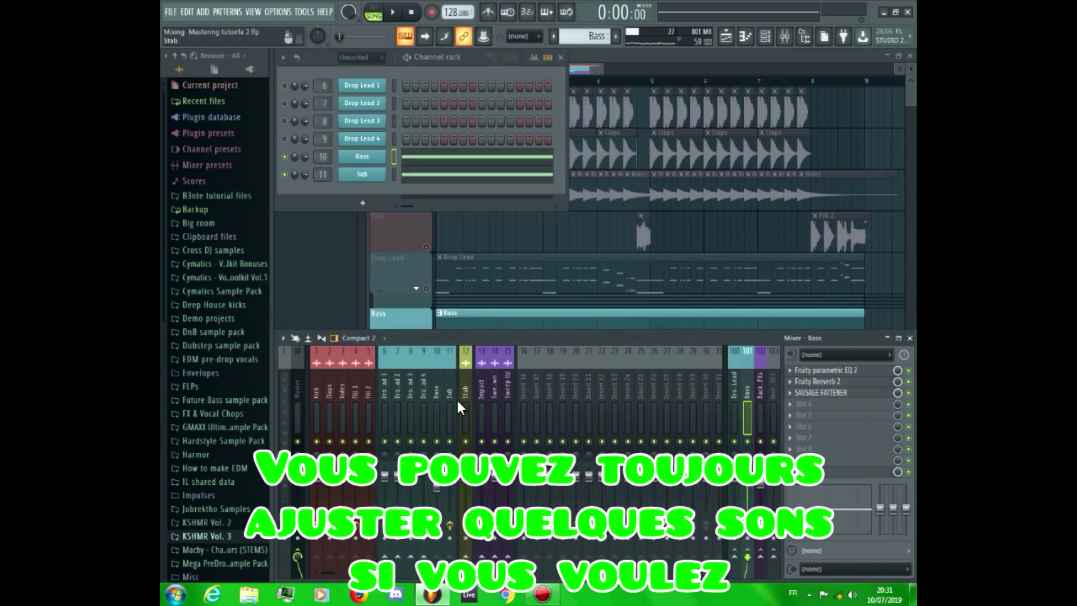
Unmute the Stab, Impact, Sweep Down, Sweep Up and Drop Lead tracks in the playlist and expand the Drop Lead group.
{"action": "double_click", "coordinate": [674, 51]}
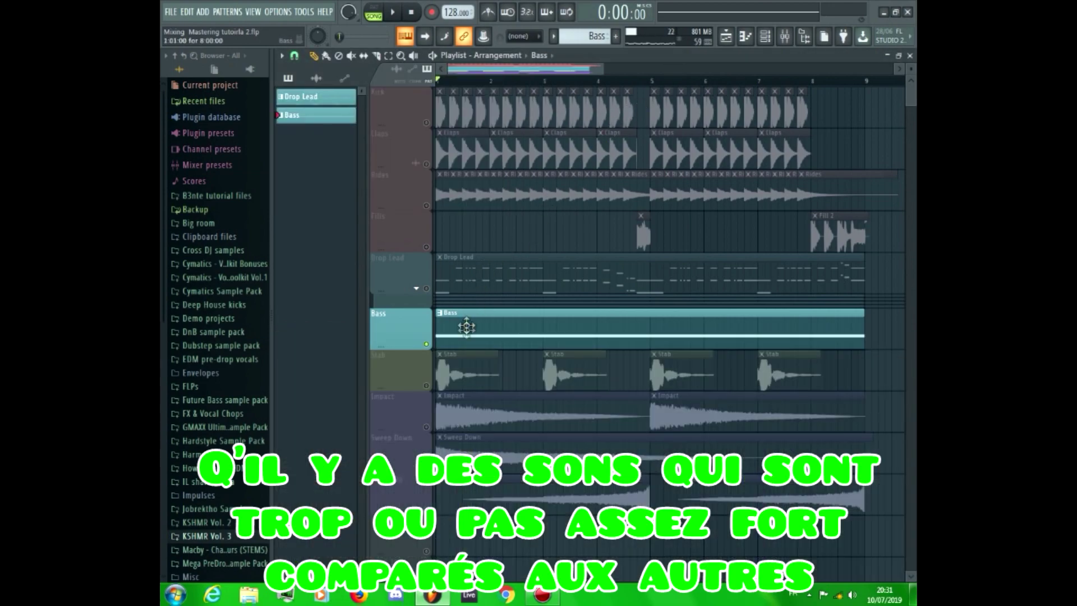
{"action": "left_click", "coordinate": [426, 386]}
{"action": "left_click", "coordinate": [426, 426]}
{"action": "left_click", "coordinate": [426, 468]}
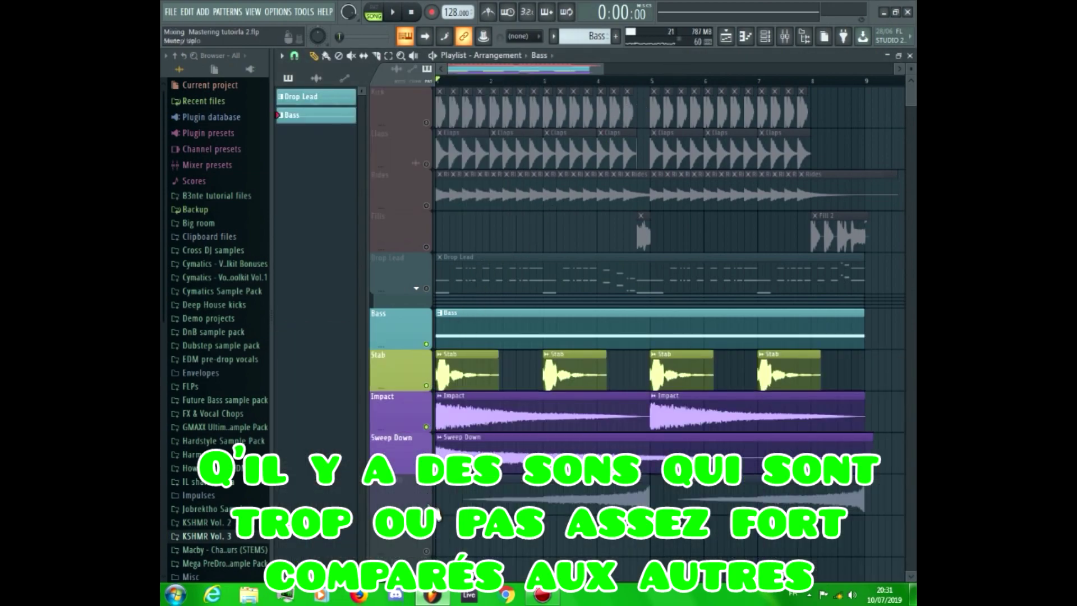
{"action": "left_click", "coordinate": [426, 509]}
{"action": "left_click", "coordinate": [416, 288]}
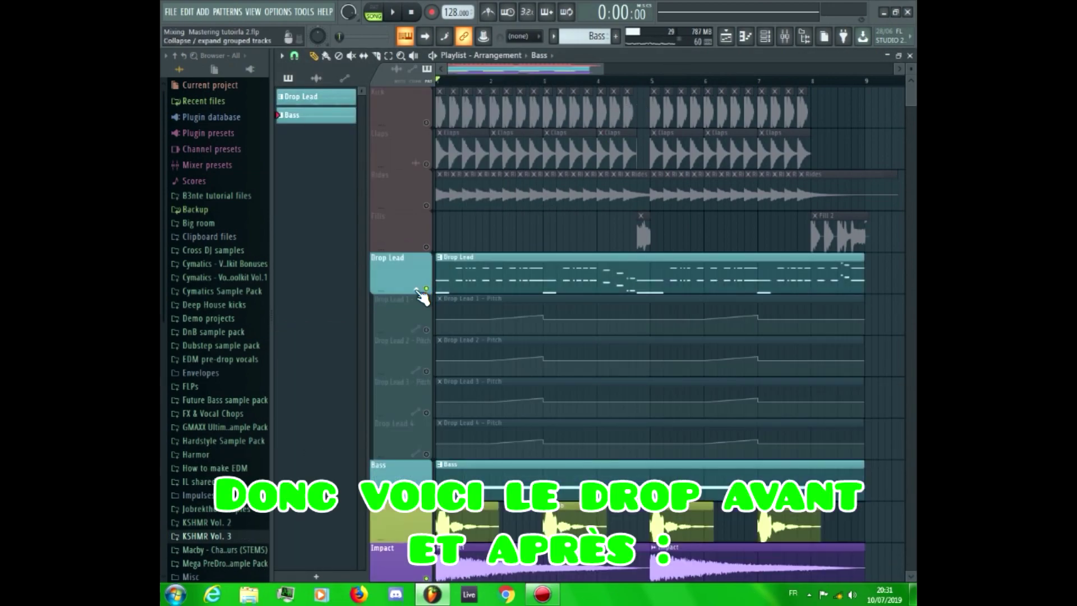